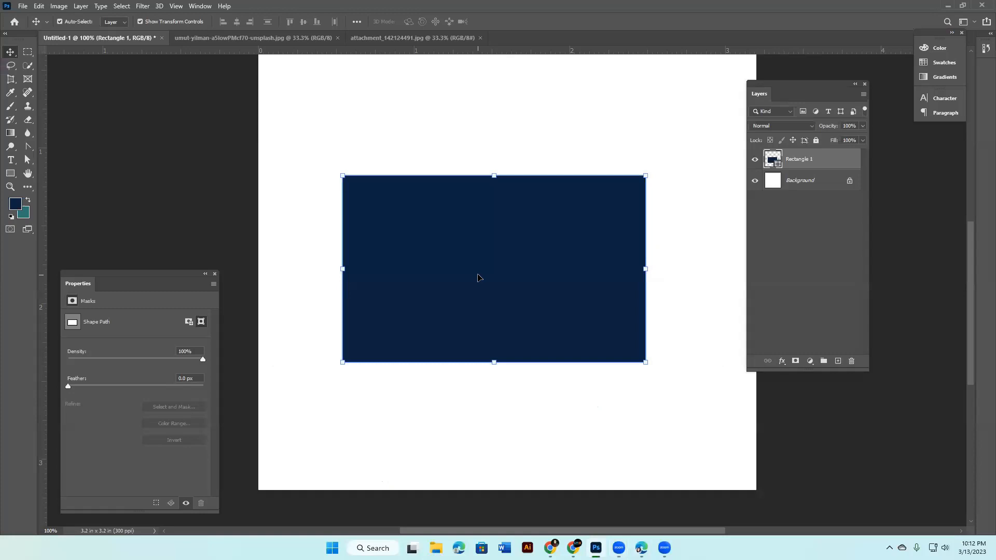
Move the navy rectangle around the middle of the canvas and delete its layer
{"action": "key", "text": "ctrl+z"}
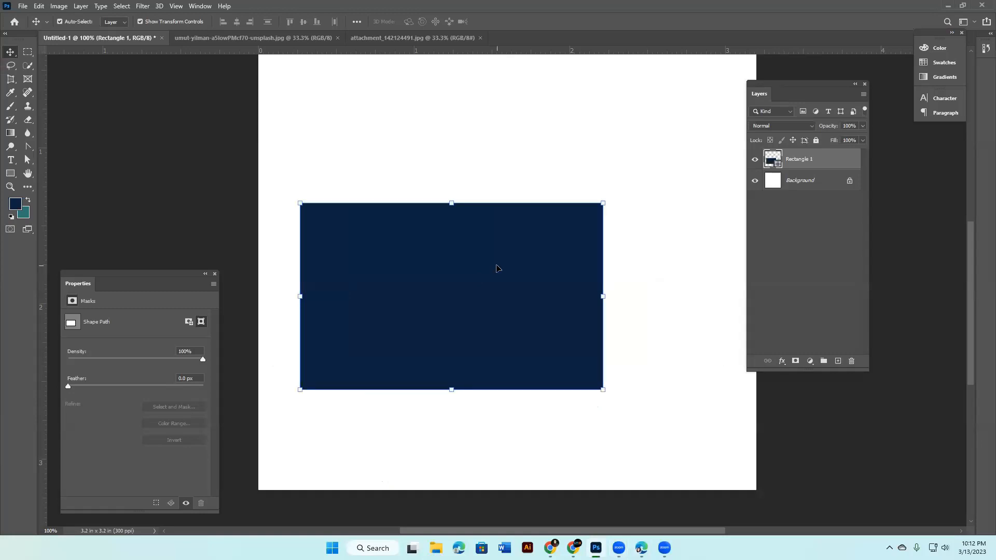
{"action": "left_click_drag", "start_coordinate": [418, 317], "coordinate": [456, 263]}
{"action": "left_click_drag", "start_coordinate": [552, 244], "coordinate": [536, 321]}
{"action": "left_click_drag", "start_coordinate": [463, 350], "coordinate": [487, 301]}
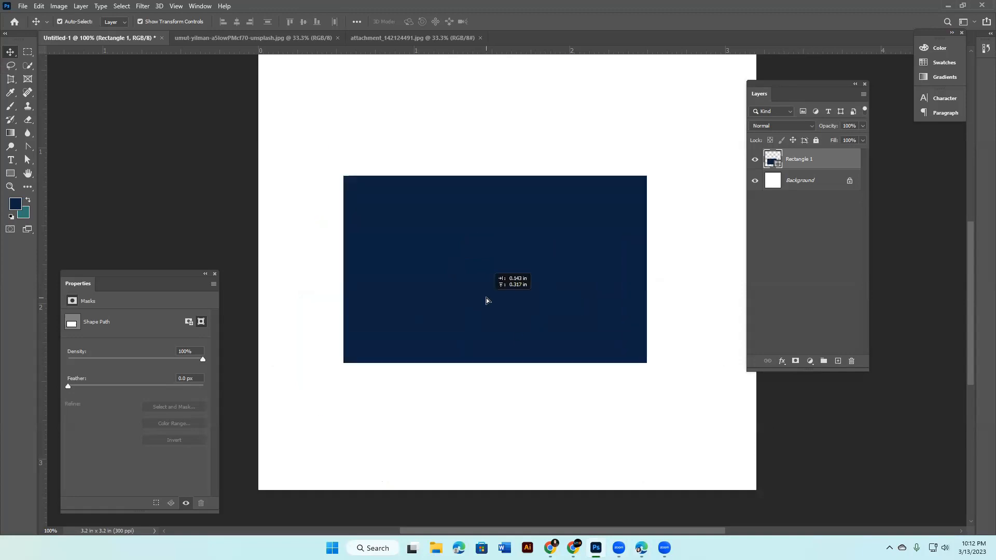
{"action": "left_click_drag", "start_coordinate": [540, 251], "coordinate": [540, 278]}
{"action": "left_click_drag", "start_coordinate": [505, 313], "coordinate": [513, 272]}
{"action": "left_click_drag", "start_coordinate": [598, 228], "coordinate": [588, 253]}
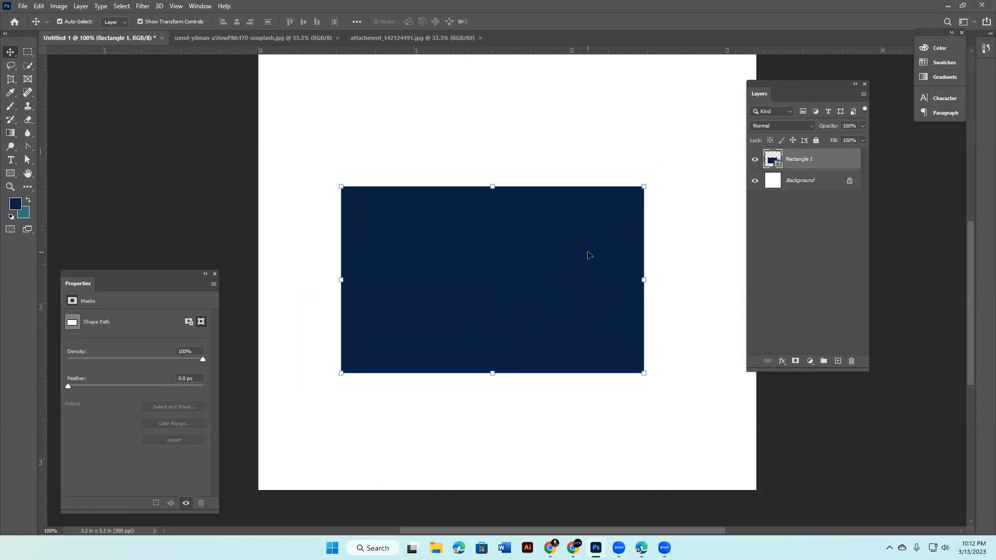
{"action": "key", "text": "Delete"}
Draw a closed six-point navy shape with the Pen tool, about 698 px wide and 467 px high
{"action": "key", "text": "p"}
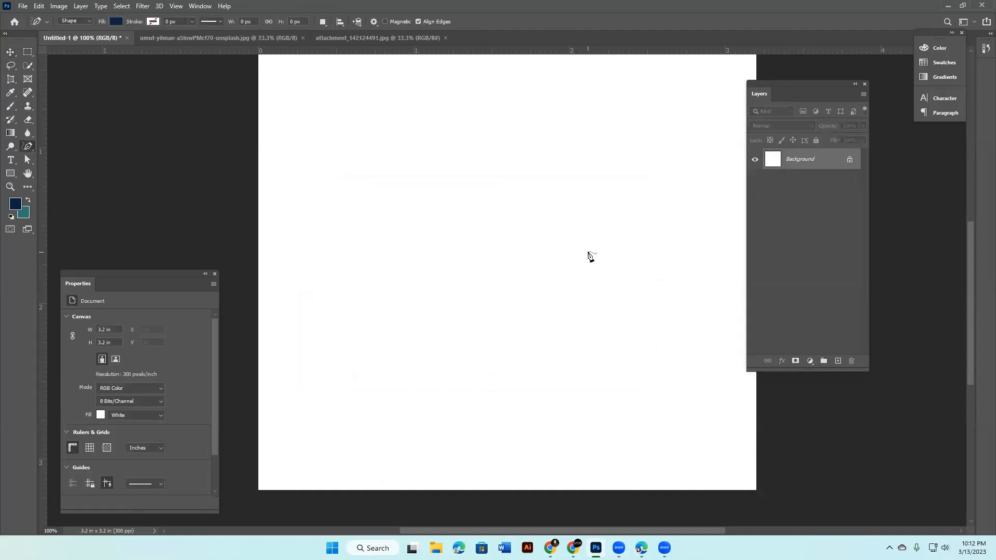
{"action": "right_click", "coordinate": [31, 150]}
{"action": "left_click", "coordinate": [66, 147]}
{"action": "left_click", "coordinate": [370, 198]}
{"action": "left_click", "coordinate": [533, 162]}
{"action": "left_click", "coordinate": [673, 248]}
{"action": "left_click", "coordinate": [519, 404]}
{"action": "left_click", "coordinate": [328, 340]}
{"action": "left_click", "coordinate": [325, 331]}
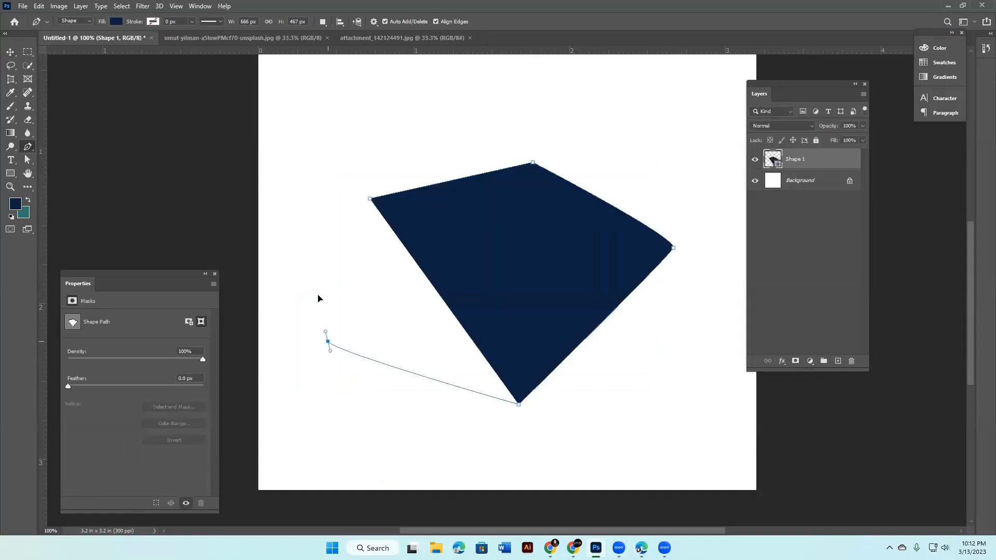
{"action": "left_click", "coordinate": [312, 256]}
{"action": "left_click", "coordinate": [371, 200]}
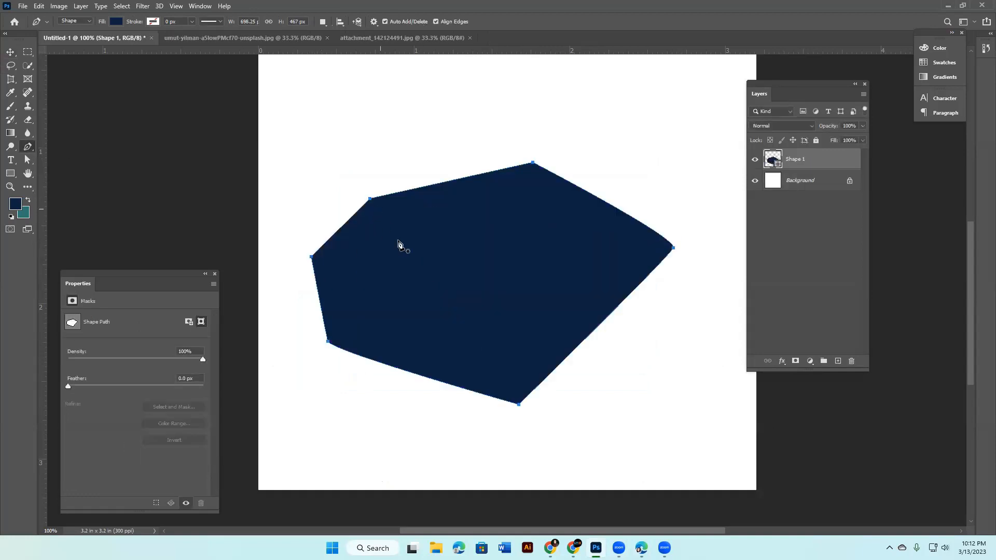
Reshape the polygon's upper and lower anchors and right-hand curve with the Direct Selection tool, and delete the shape
{"action": "left_click", "coordinate": [29, 161]}
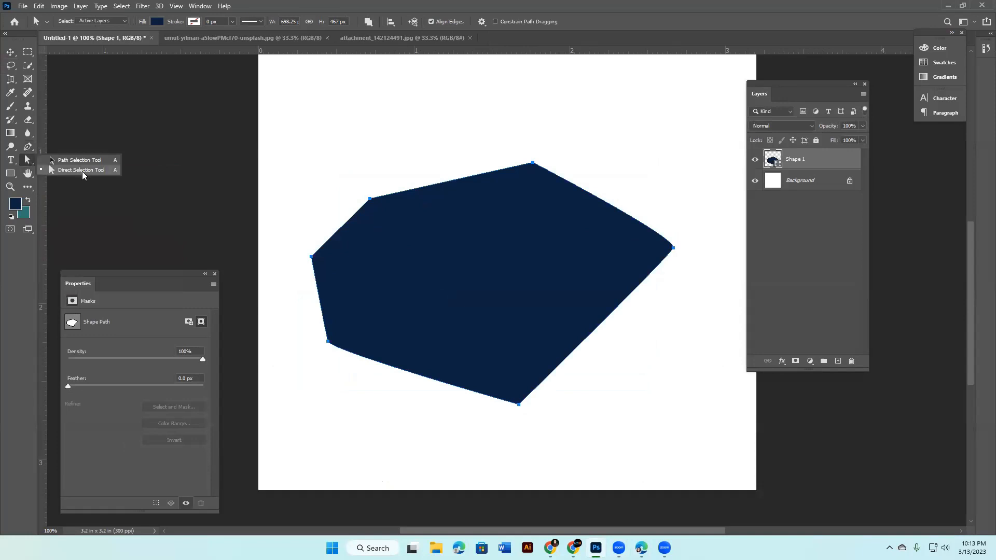
{"action": "left_click", "coordinate": [77, 169]}
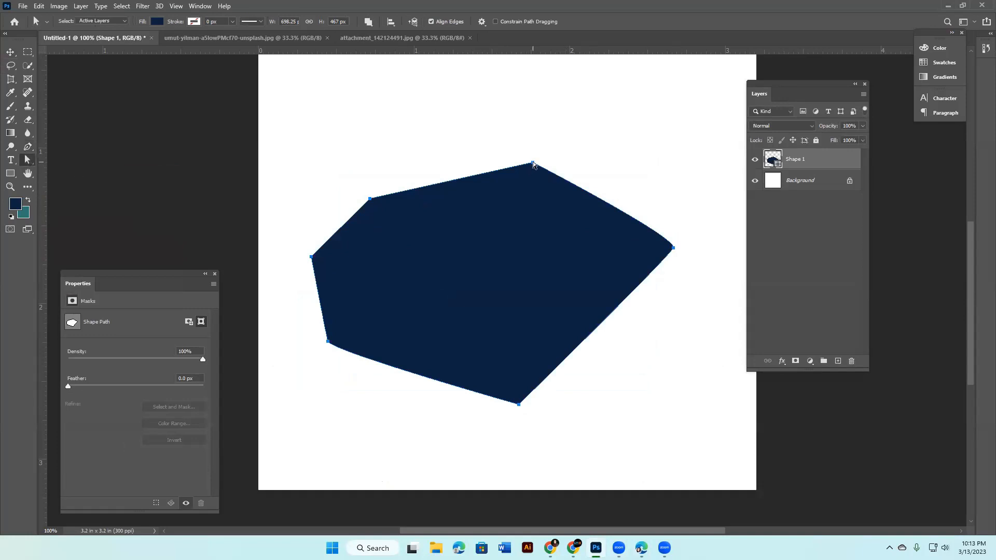
{"action": "left_click_drag", "start_coordinate": [534, 164], "coordinate": [529, 118]}
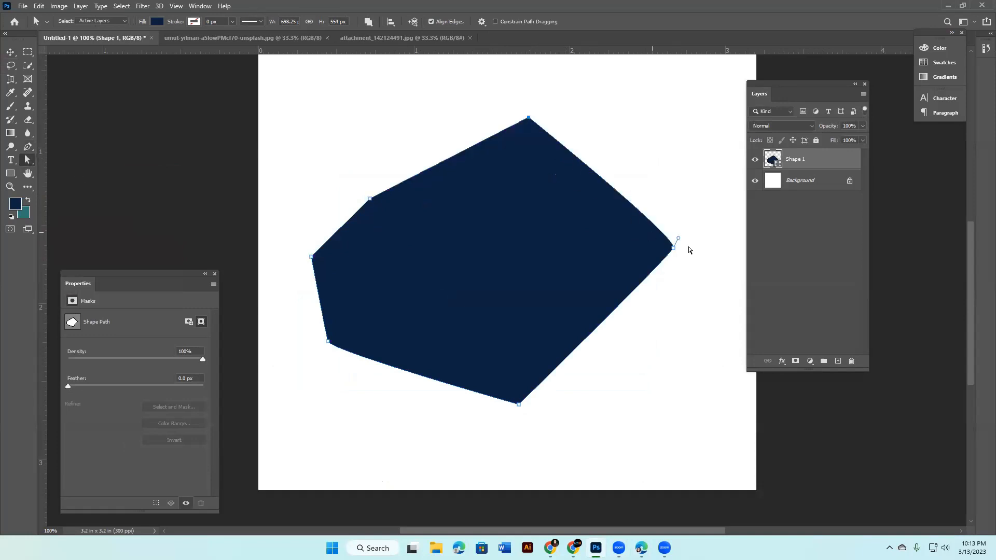
{"action": "left_click_drag", "start_coordinate": [678, 238], "coordinate": [641, 175]}
{"action": "left_click_drag", "start_coordinate": [519, 405], "coordinate": [576, 436]}
{"action": "left_click", "coordinate": [12, 52]}
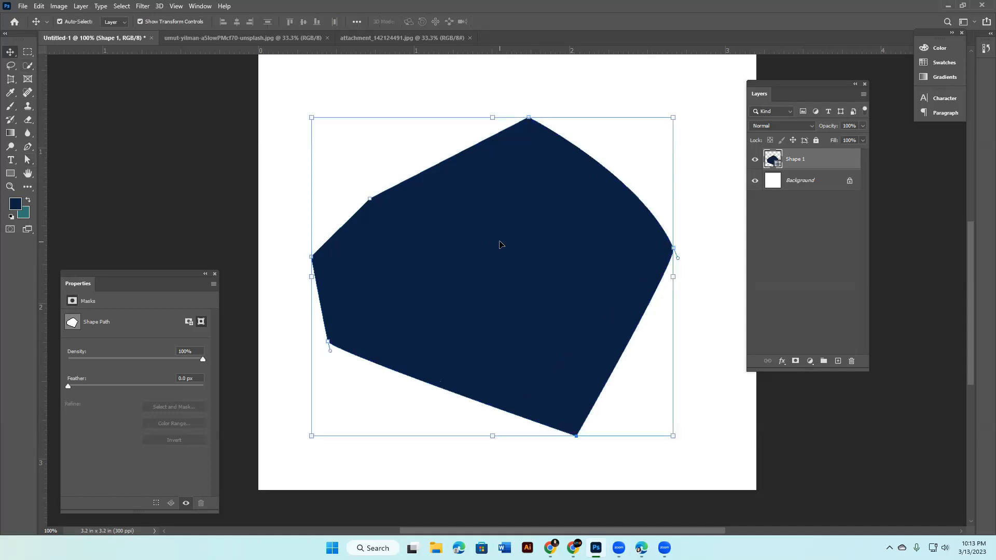
{"action": "key", "text": "Delete"}
Draw a closed navy shape about 672 × 314 px with the Pen tool, with a wavy upper edge and straight remaining sides
{"action": "key", "text": "p"}
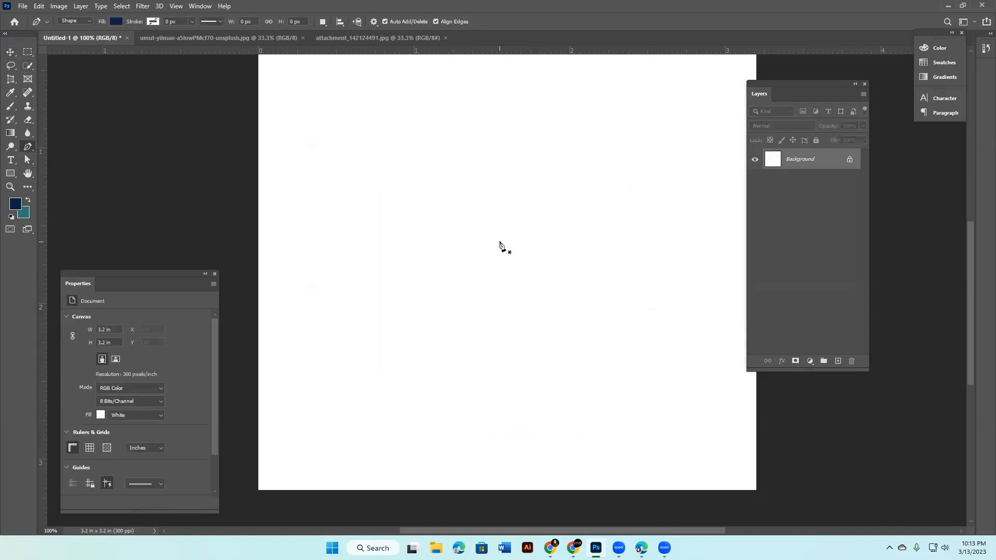
{"action": "left_click", "coordinate": [329, 190]}
{"action": "left_click", "coordinate": [508, 190]}
{"action": "left_click_drag", "start_coordinate": [508, 190], "coordinate": [588, 269]}
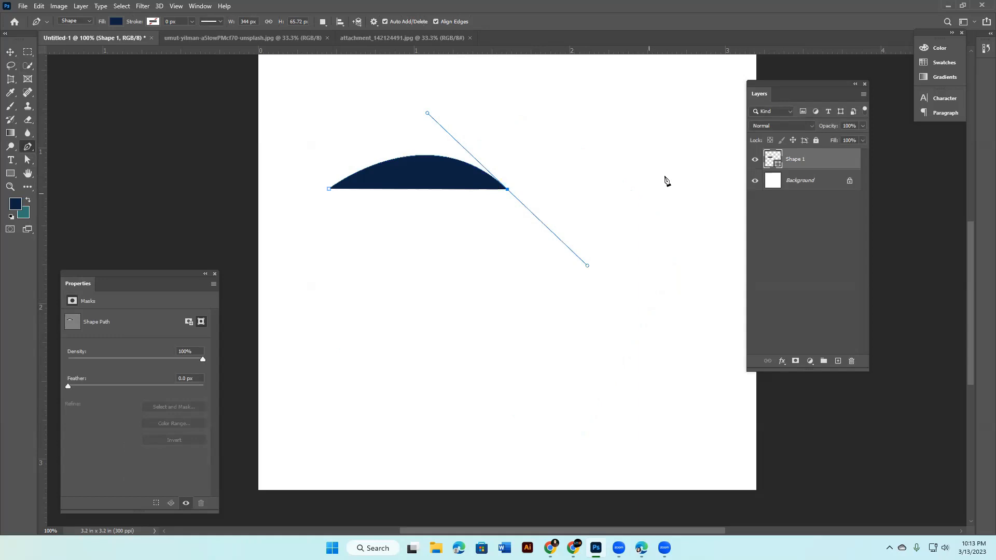
{"action": "left_click", "coordinate": [678, 160]}
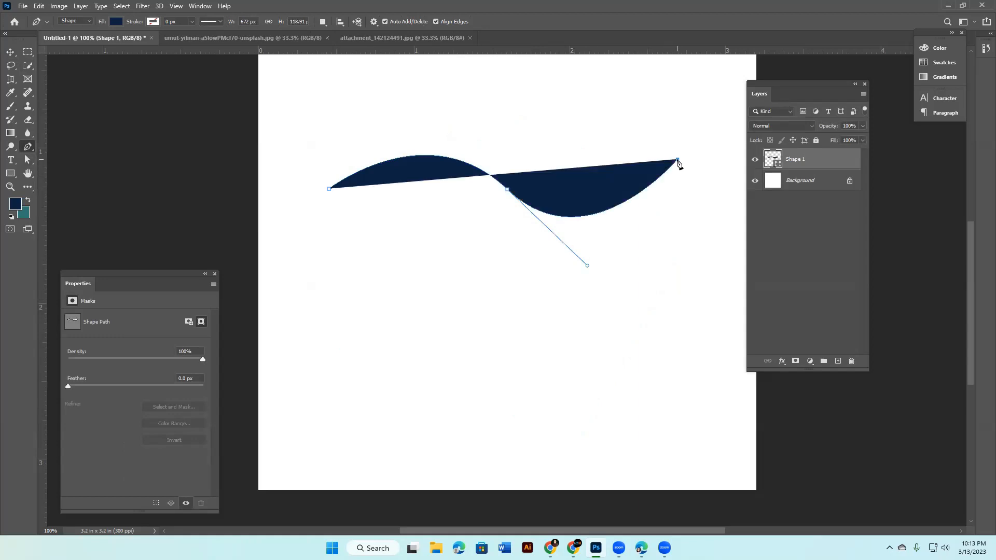
{"action": "left_click", "coordinate": [666, 318]}
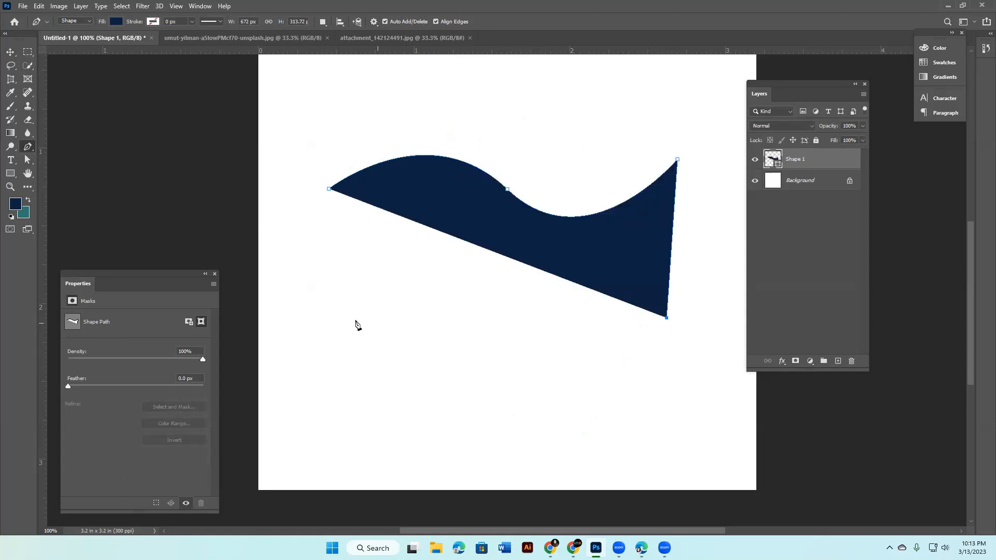
{"action": "left_click", "coordinate": [331, 299]}
{"action": "left_click", "coordinate": [329, 189]}
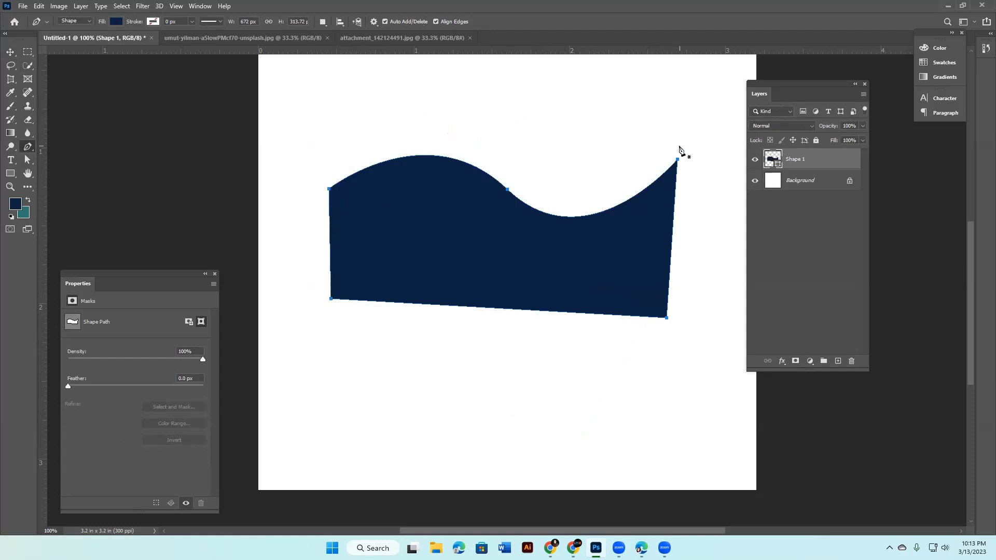
Bow the wavy shape's lower and left edges outward with the Curvature Pen tool and shift the whole shape slightly
{"action": "right_click", "coordinate": [29, 150]}
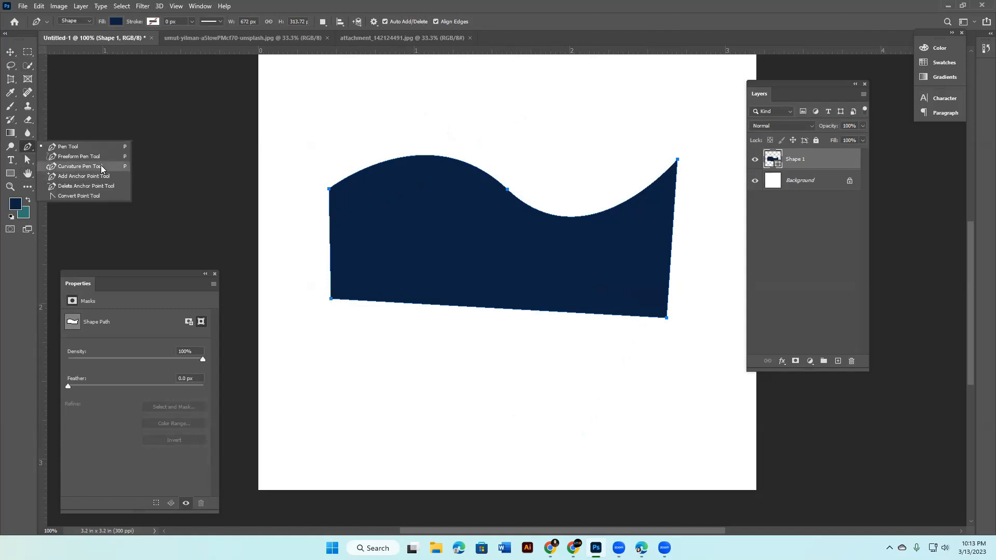
{"action": "left_click", "coordinate": [122, 166]}
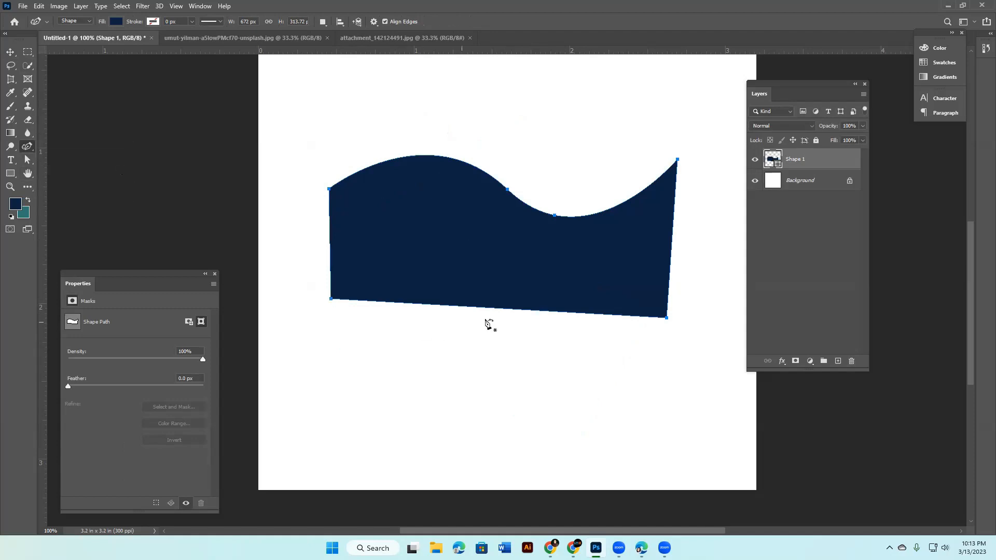
{"action": "left_click_drag", "start_coordinate": [488, 308], "coordinate": [486, 371]}
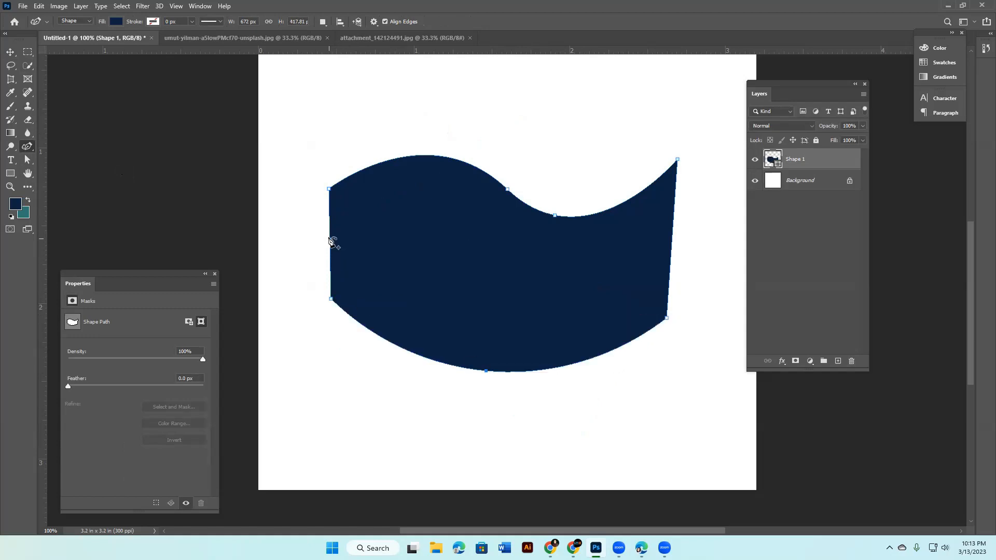
{"action": "left_click_drag", "start_coordinate": [330, 237], "coordinate": [303, 235]}
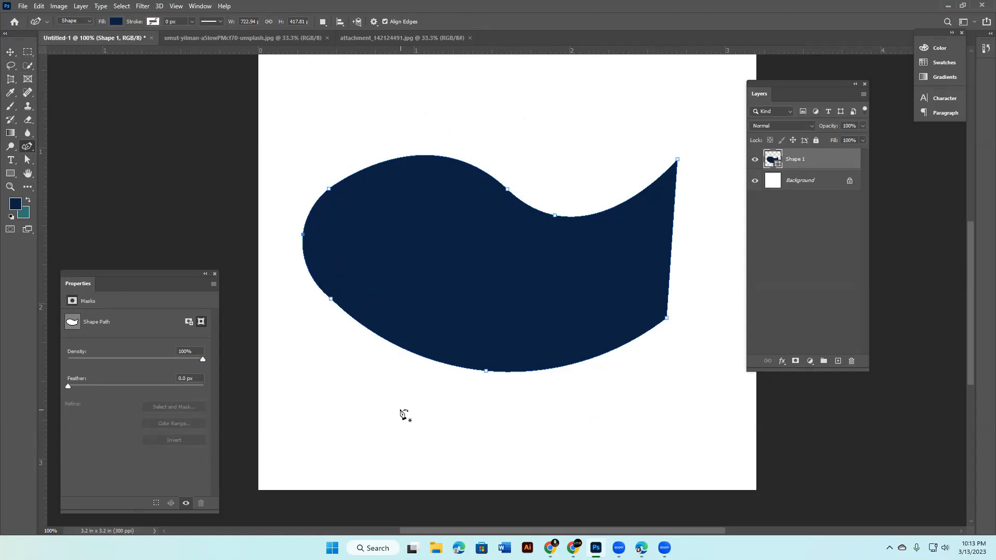
{"action": "left_click_drag", "start_coordinate": [330, 299], "coordinate": [326, 310]}
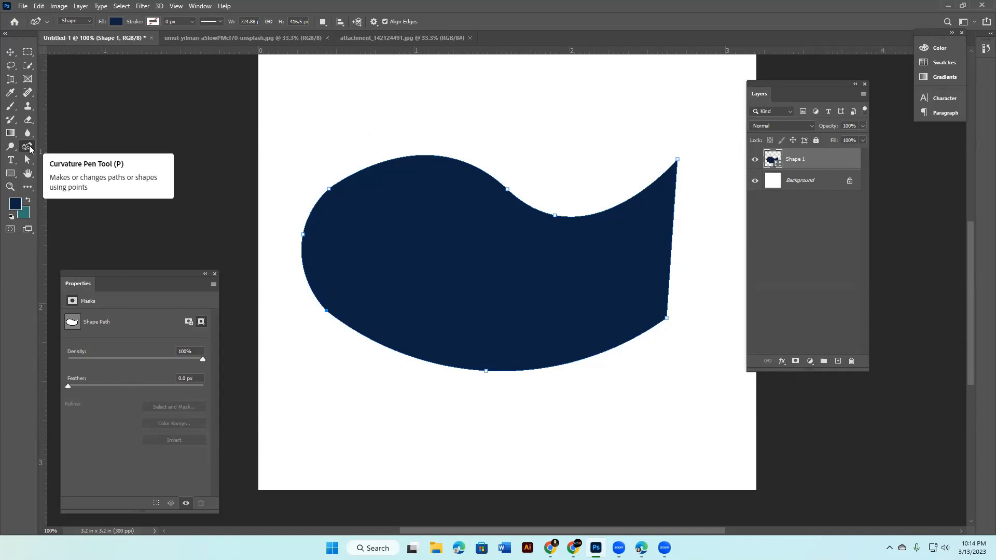
{"action": "left_click", "coordinate": [10, 54]}
{"action": "left_click_drag", "start_coordinate": [478, 254], "coordinate": [495, 281]}
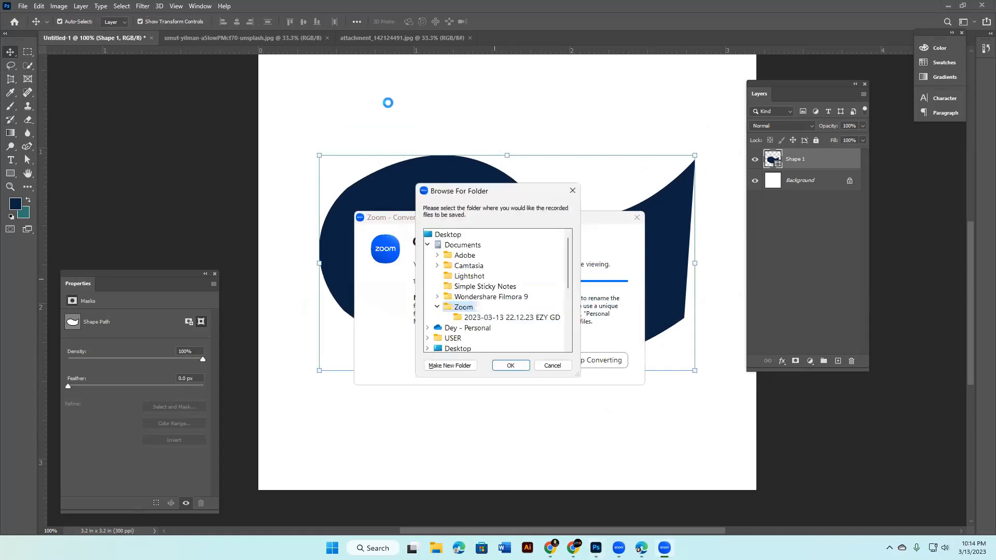
Switch to Zoom, accept the Documents Zoom folder for the recorded files and minimize the folder window that opens
{"action": "left_click", "coordinate": [511, 366]}
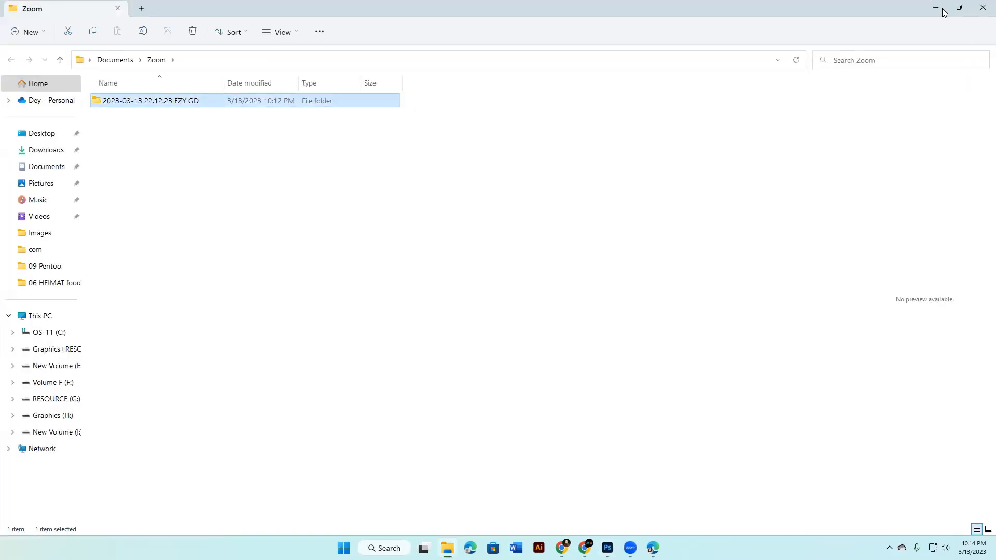
{"action": "left_click", "coordinate": [936, 8]}
Move the wavy navy shape lower on the canvas and delete it
{"action": "left_click_drag", "start_coordinate": [516, 239], "coordinate": [510, 297]}
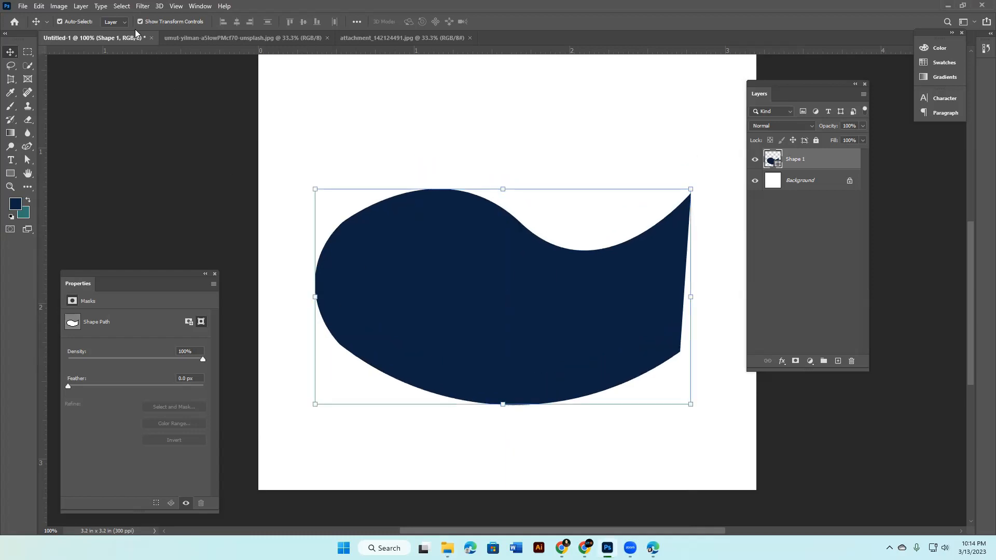
{"action": "key", "text": "Delete"}
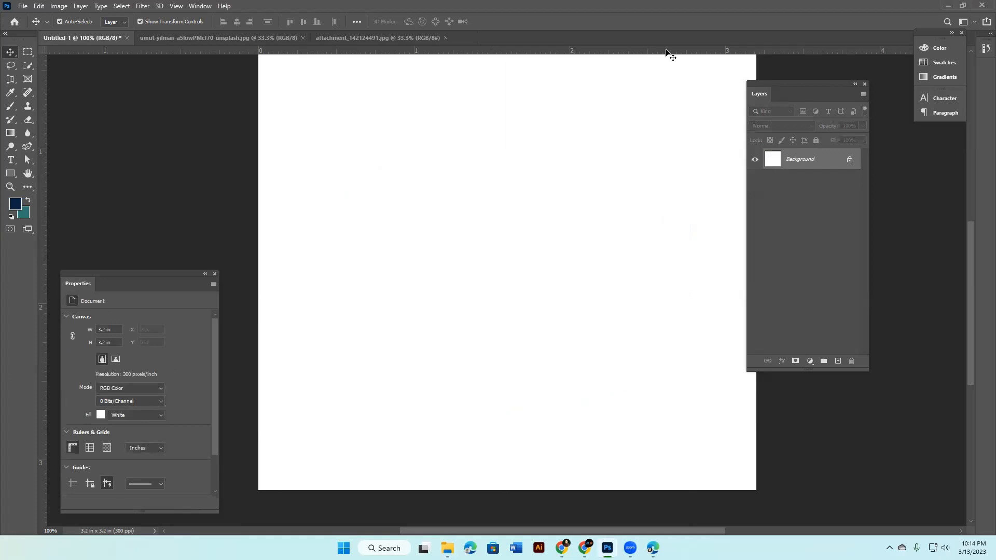
Open the attachment_142124491.jpg document at the paper bag and set the Pen tool to Path mode
{"action": "left_click", "coordinate": [388, 38]}
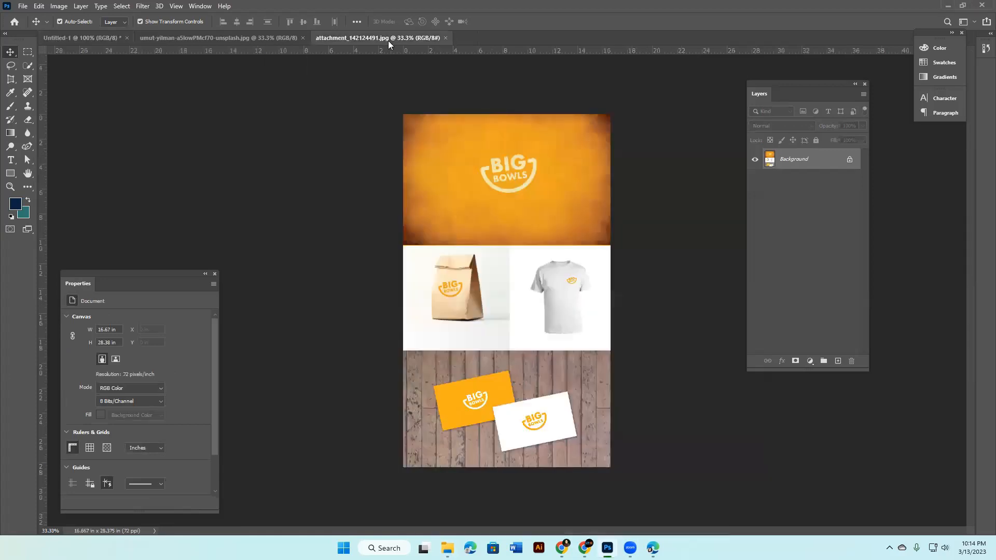
{"action": "left_click", "coordinate": [196, 38]}
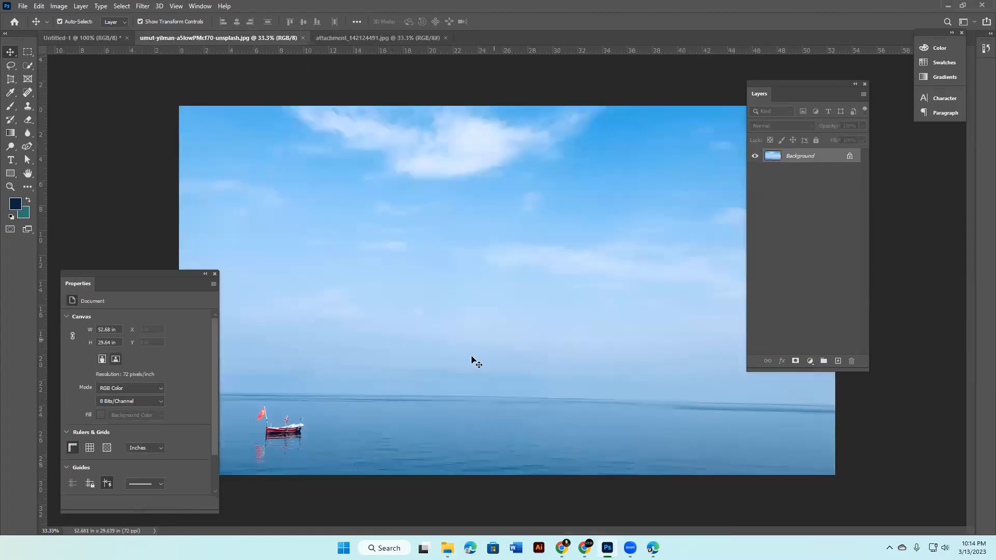
{"action": "left_click", "coordinate": [351, 38]}
{"action": "key", "text": "ctrl+plus"}
{"action": "key", "text": "ctrl+plus"}
{"action": "key", "text": "ctrl+plus"}
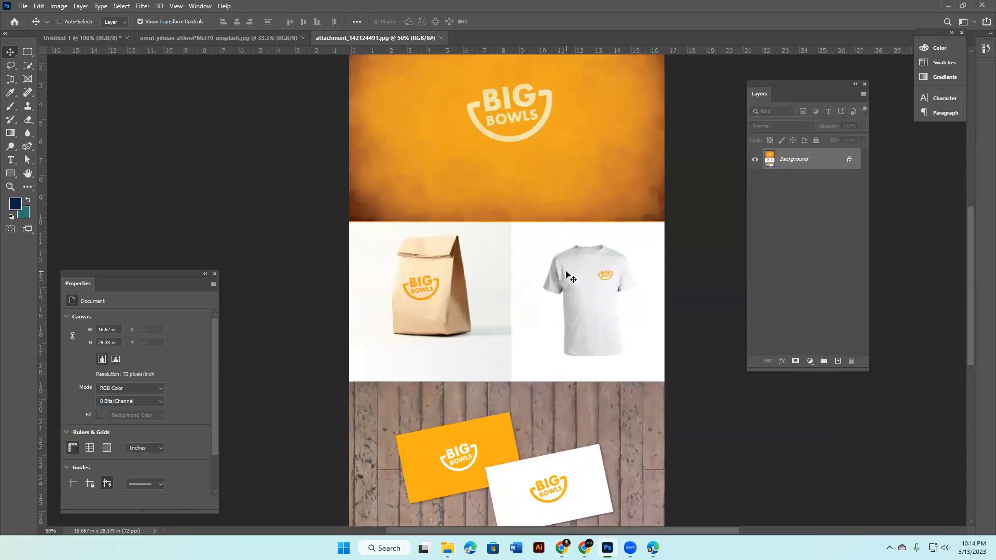
{"action": "left_click_drag", "start_coordinate": [322, 236], "coordinate": [353, 222]}
{"action": "left_click", "coordinate": [28, 146]}
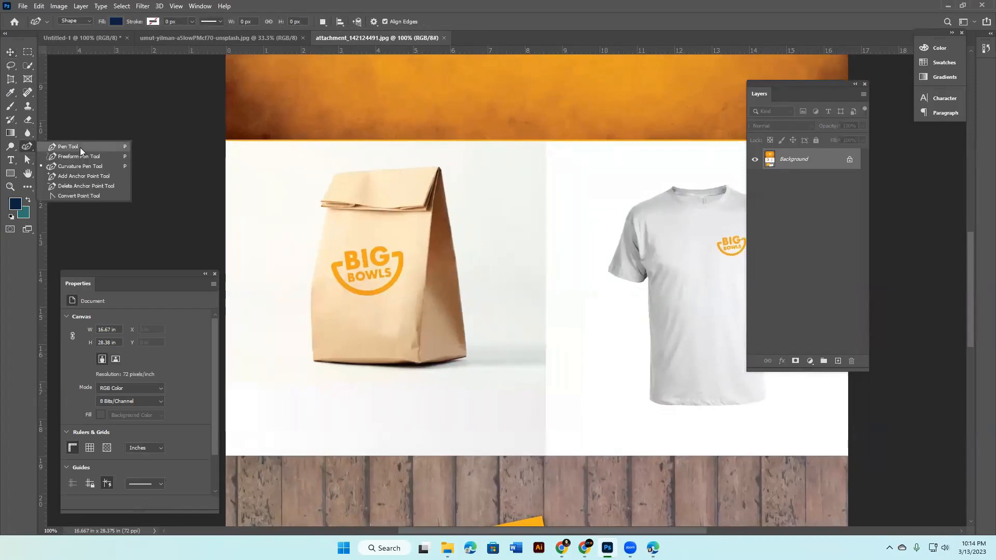
{"action": "left_click", "coordinate": [74, 145]}
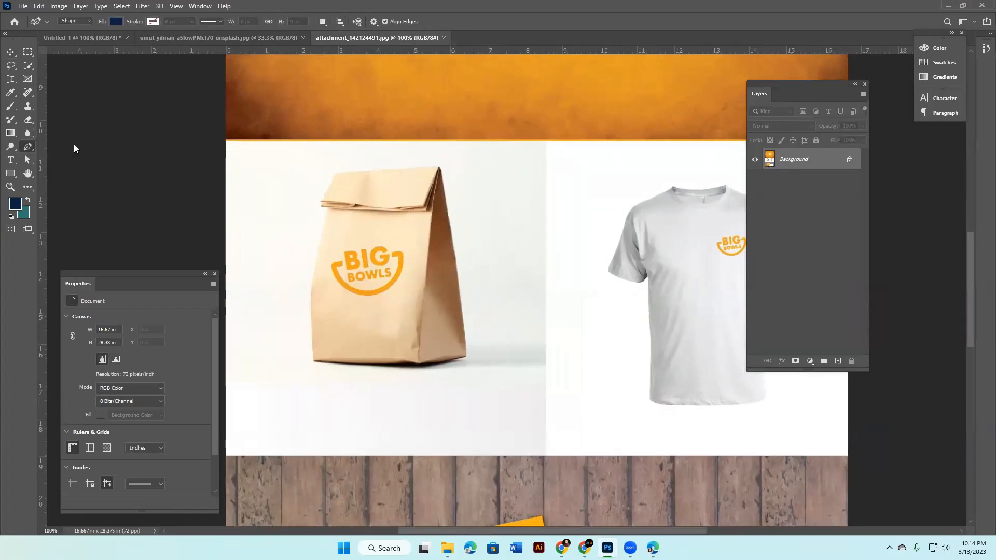
{"action": "left_click", "coordinate": [90, 21]}
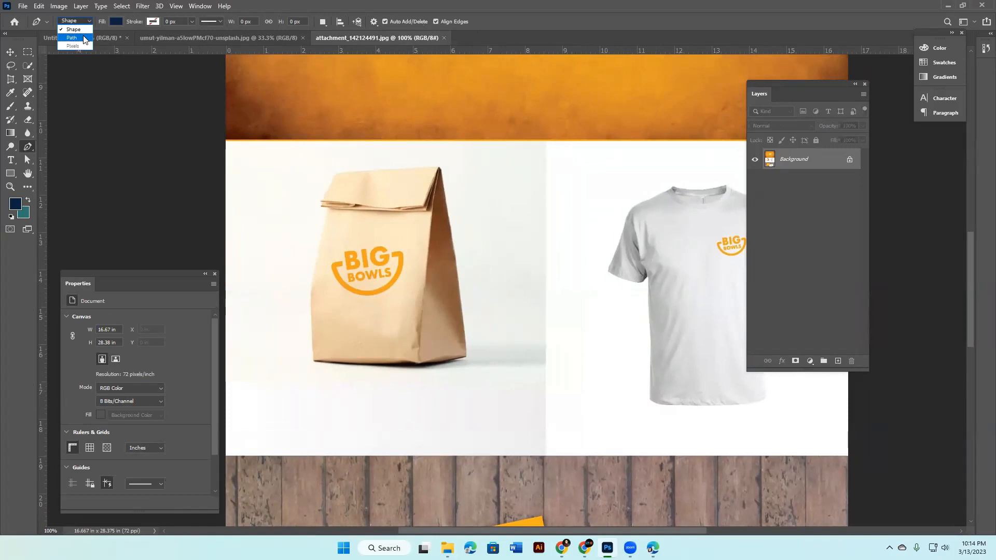
{"action": "left_click", "coordinate": [73, 38]}
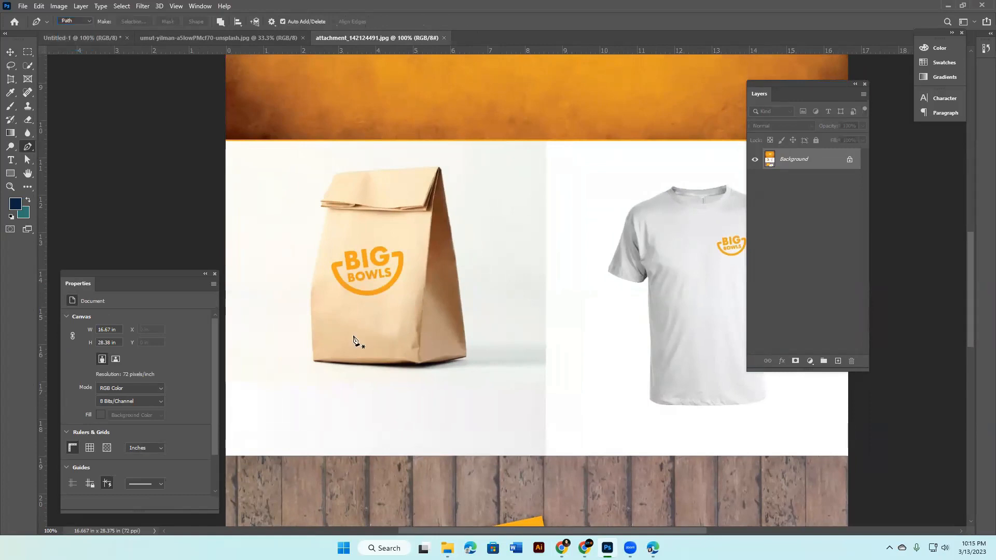
Trace a closed path around the paper bag's outline with the Pen tool, including its base corners and folded upper flap
{"action": "left_click", "coordinate": [314, 360]}
{"action": "left_click", "coordinate": [417, 364]}
{"action": "left_click_drag", "start_coordinate": [418, 363], "coordinate": [425, 363]}
{"action": "left_click", "coordinate": [465, 356]}
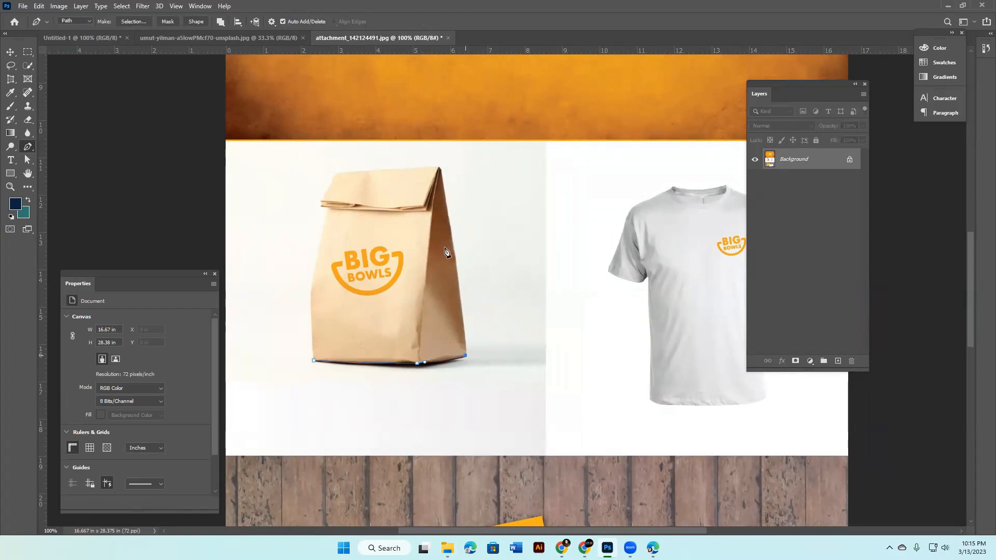
{"action": "left_click", "coordinate": [442, 168]}
{"action": "left_click", "coordinate": [337, 173]}
{"action": "left_click", "coordinate": [322, 202]}
{"action": "left_click", "coordinate": [328, 210]}
{"action": "left_click", "coordinate": [314, 361]}
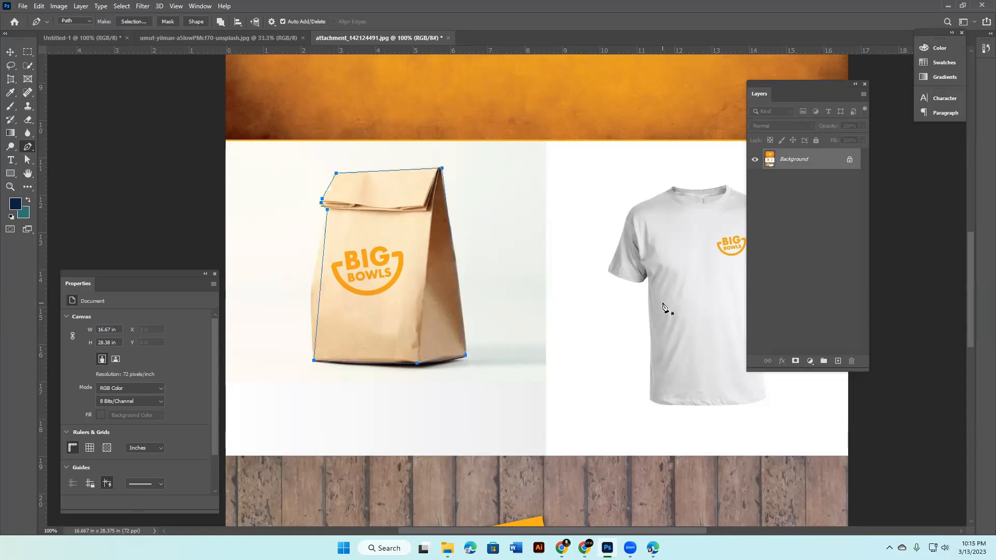
Convert the paper bag path to a selection and copy the selected area to a new layer
{"action": "key", "text": "ctrl+Return"}
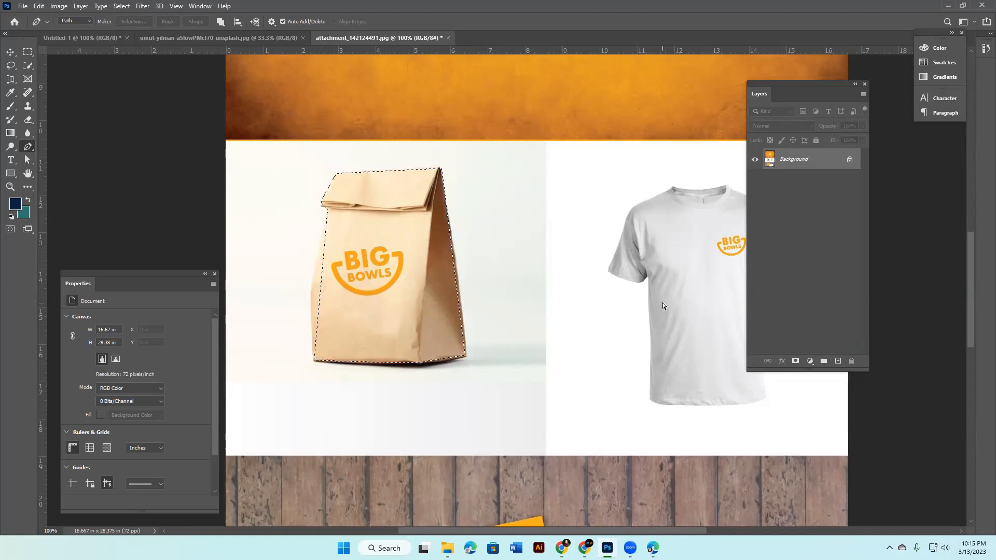
{"action": "key", "text": "ctrl+j"}
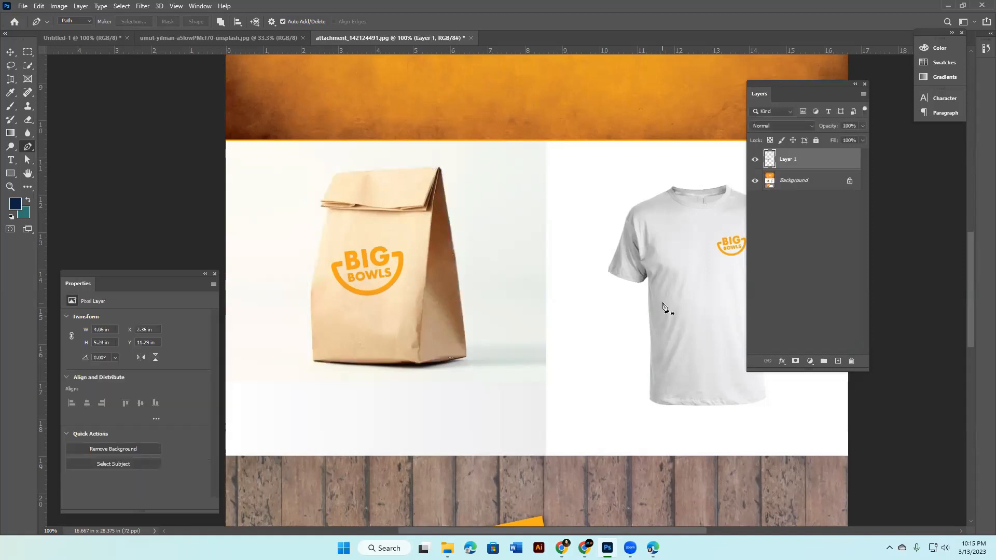
Hide the Background layer and move the cut-out paper bag around the canvas, leaving it at about X 2.88 in, Y 11.31 in
{"action": "left_click", "coordinate": [755, 181]}
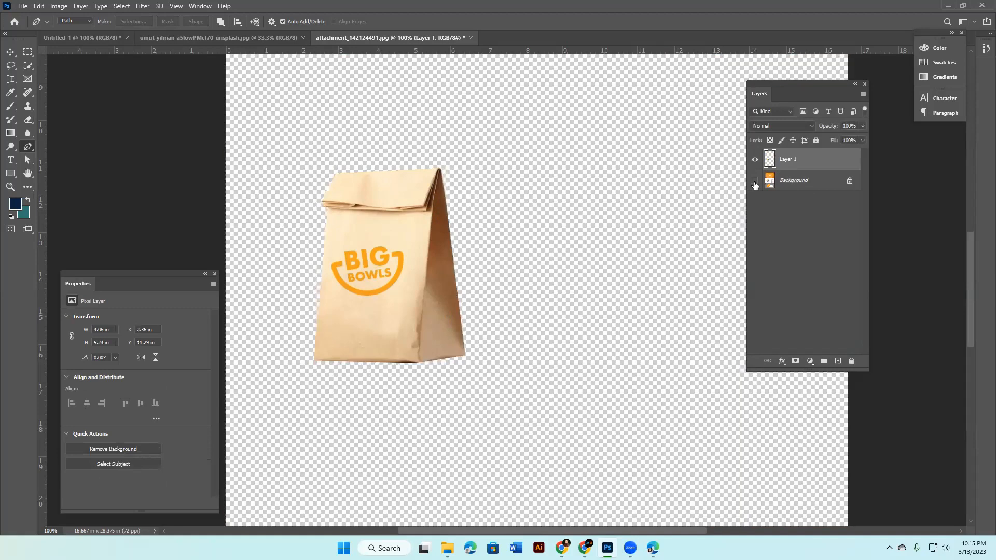
{"action": "left_click", "coordinate": [10, 53]}
{"action": "left_click_drag", "start_coordinate": [364, 305], "coordinate": [447, 315]}
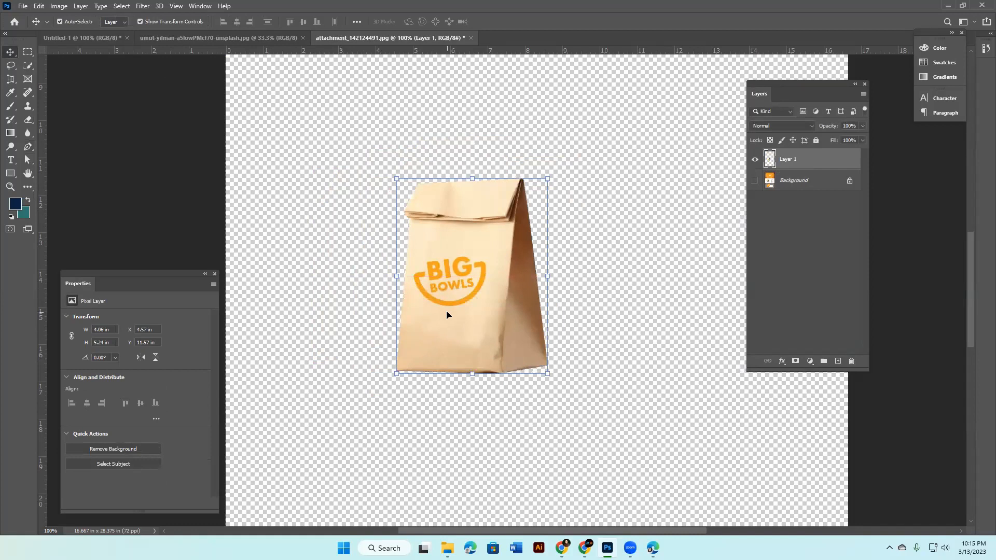
{"action": "left_click_drag", "start_coordinate": [458, 271], "coordinate": [463, 351]}
{"action": "left_click_drag", "start_coordinate": [474, 416], "coordinate": [440, 279]}
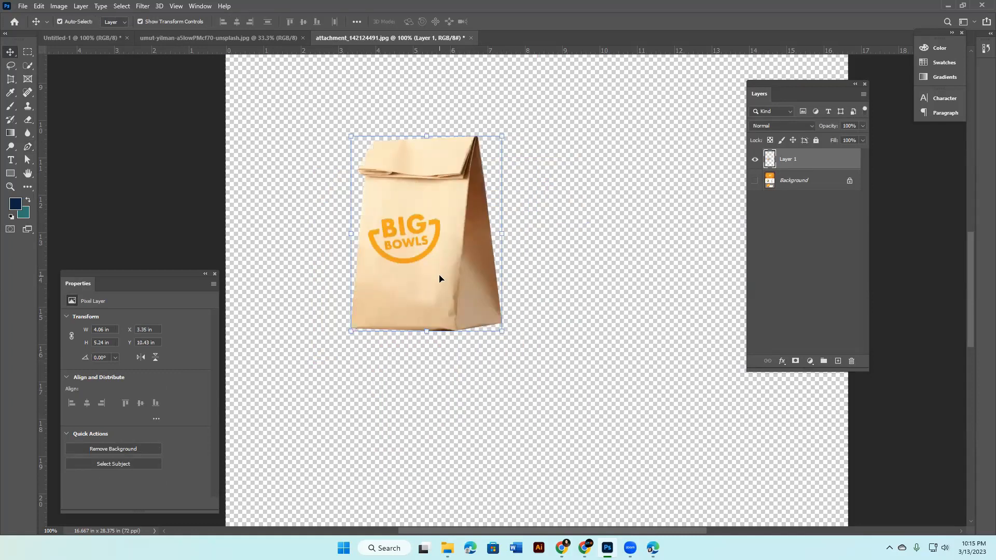
{"action": "left_click_drag", "start_coordinate": [435, 253], "coordinate": [402, 290]}
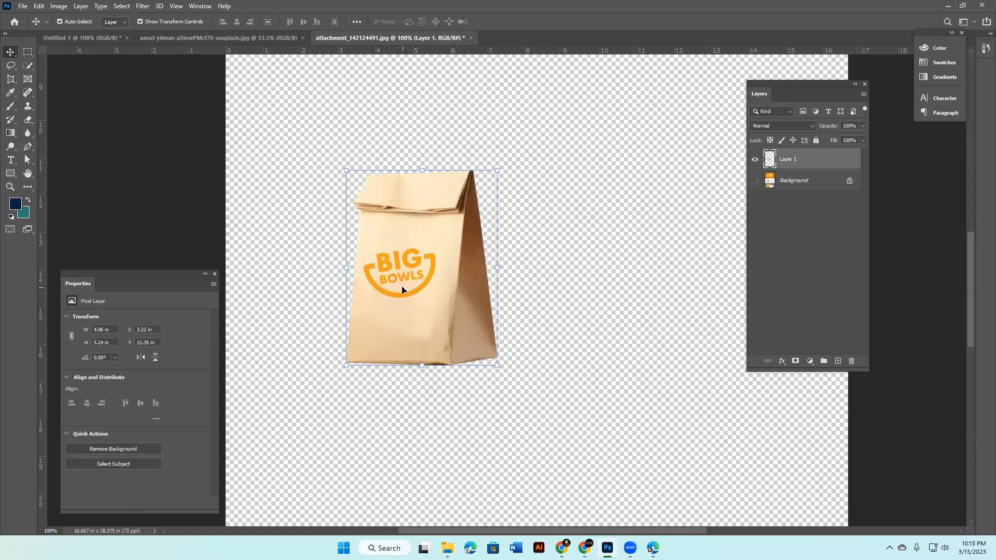
{"action": "left_click_drag", "start_coordinate": [410, 224], "coordinate": [401, 242]}
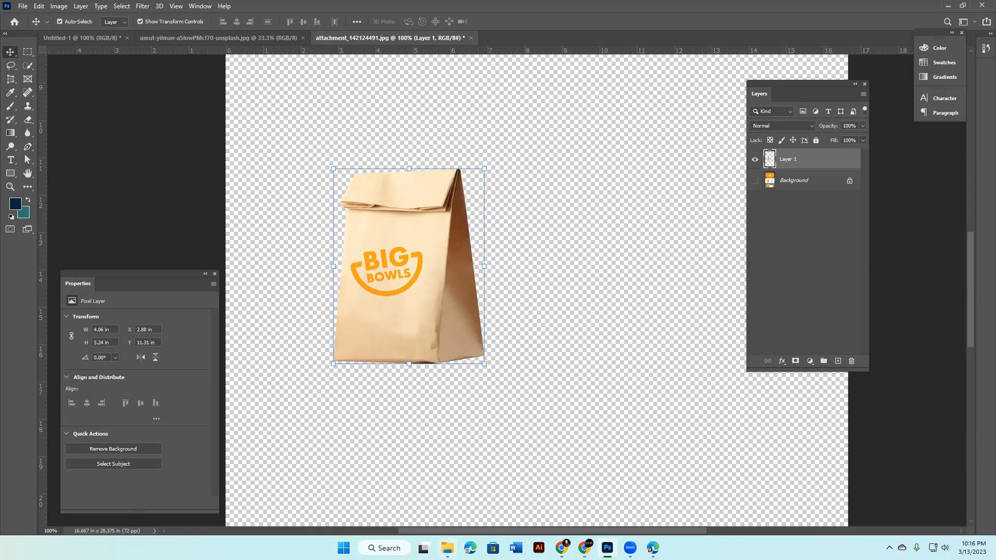
Open the Pepsi can photo from the Images folder inside the Desktop's 22 02 23 folder as a new Photoshop document
{"action": "left_click", "coordinate": [448, 548]}
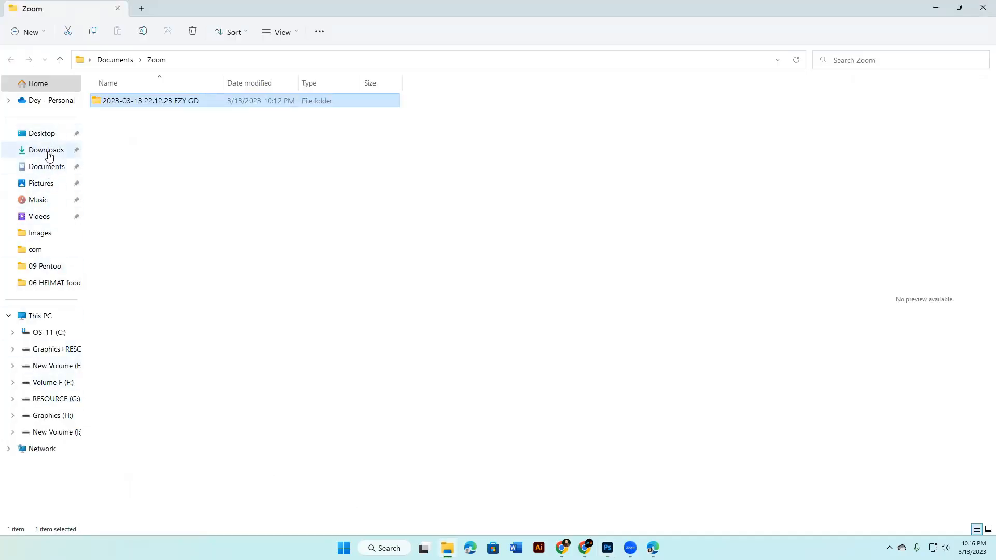
{"action": "left_click", "coordinate": [40, 133]}
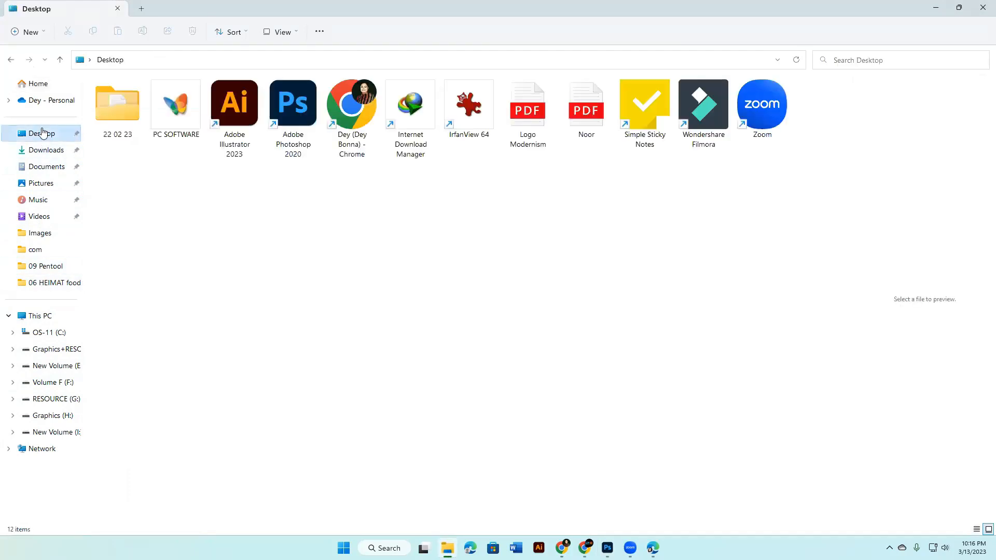
{"action": "left_click", "coordinate": [131, 103]}
{"action": "double_click", "coordinate": [131, 103]}
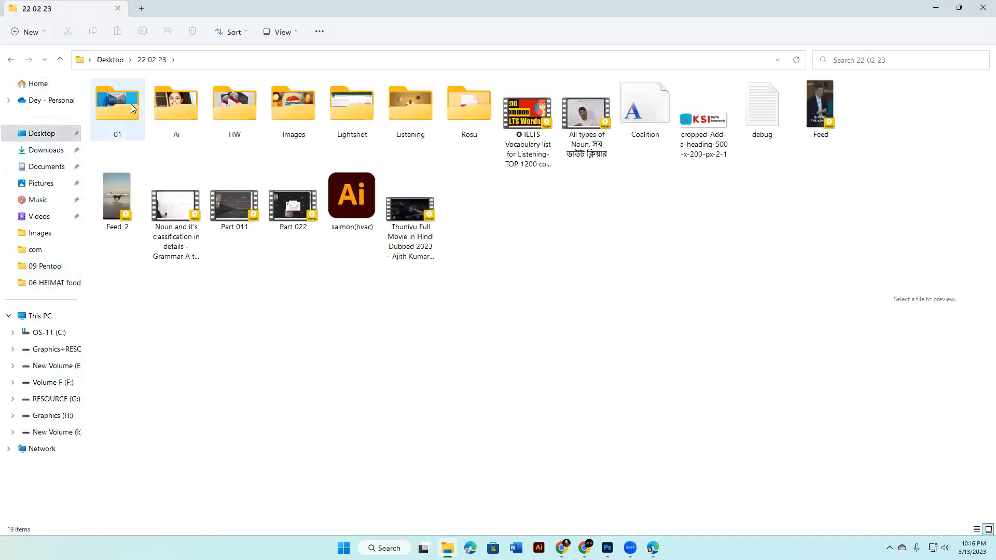
{"action": "double_click", "coordinate": [305, 107]}
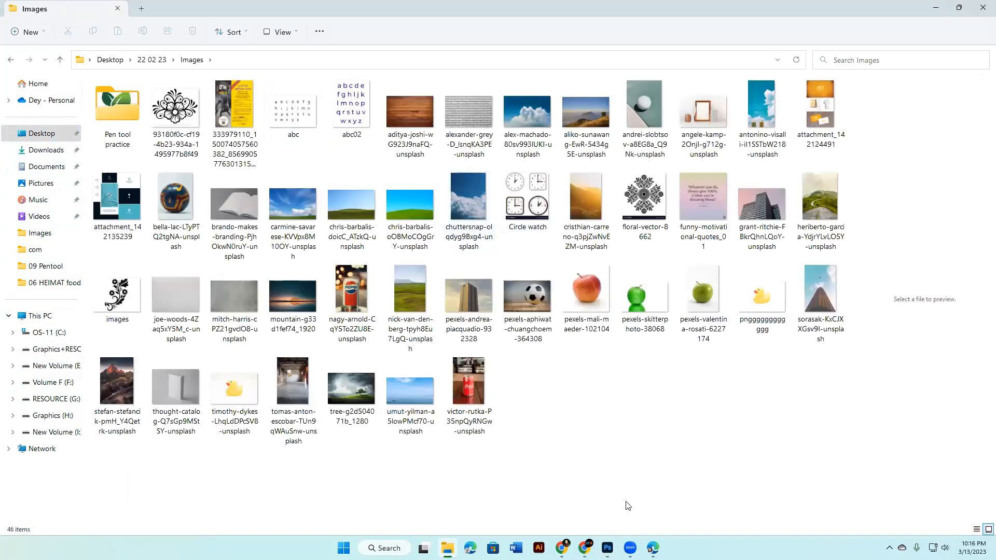
{"action": "left_click_drag", "start_coordinate": [361, 301], "coordinate": [525, 37]}
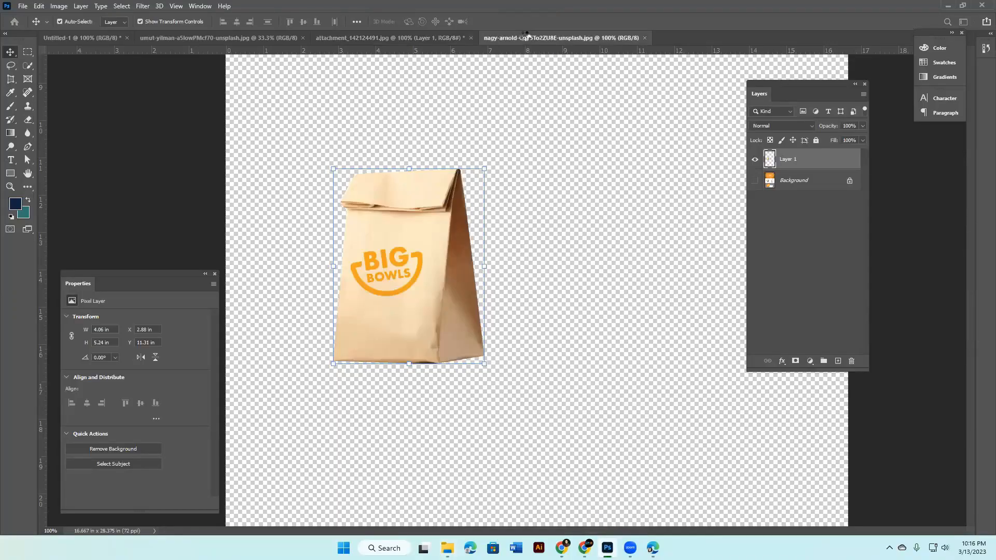
Start a Pen tool path at the can's lower-left body corner and curve it down along the tapered base
{"action": "key", "text": "ctrl+plus"}
{"action": "key", "text": "ctrl+plus"}
{"action": "key", "text": "ctrl+plus"}
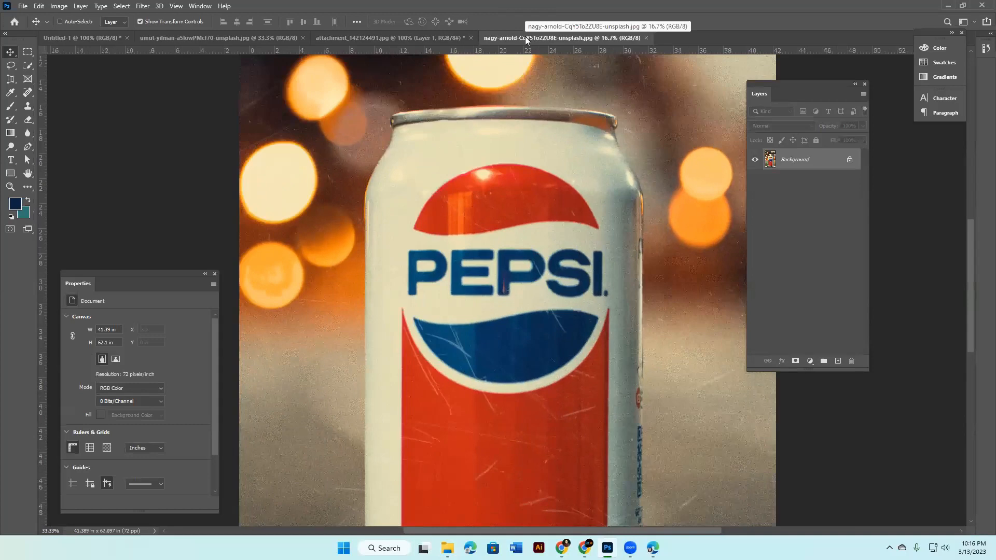
{"action": "key", "text": "ctrl+minus"}
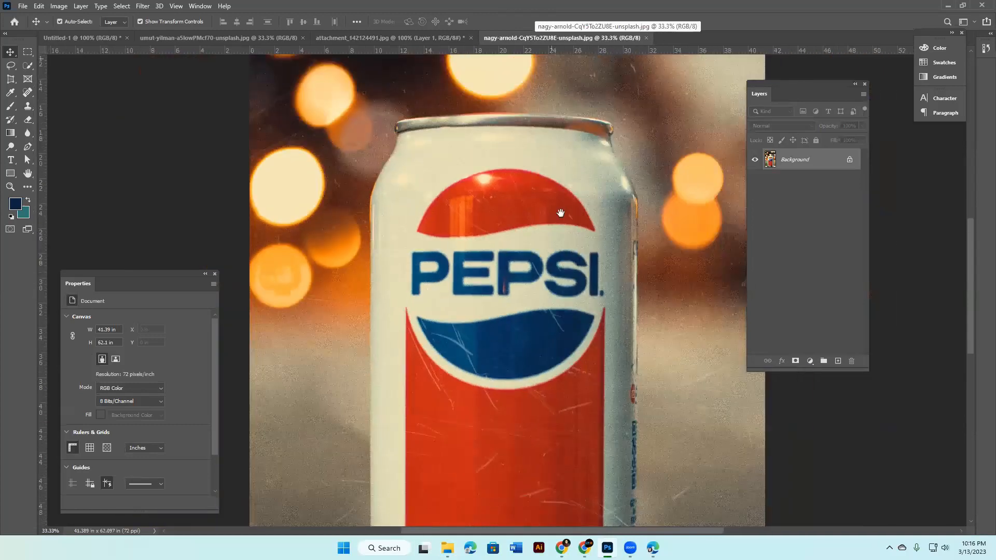
{"action": "left_click_drag", "start_coordinate": [547, 227], "coordinate": [492, 97]}
{"action": "left_click_drag", "start_coordinate": [491, 261], "coordinate": [484, 231]}
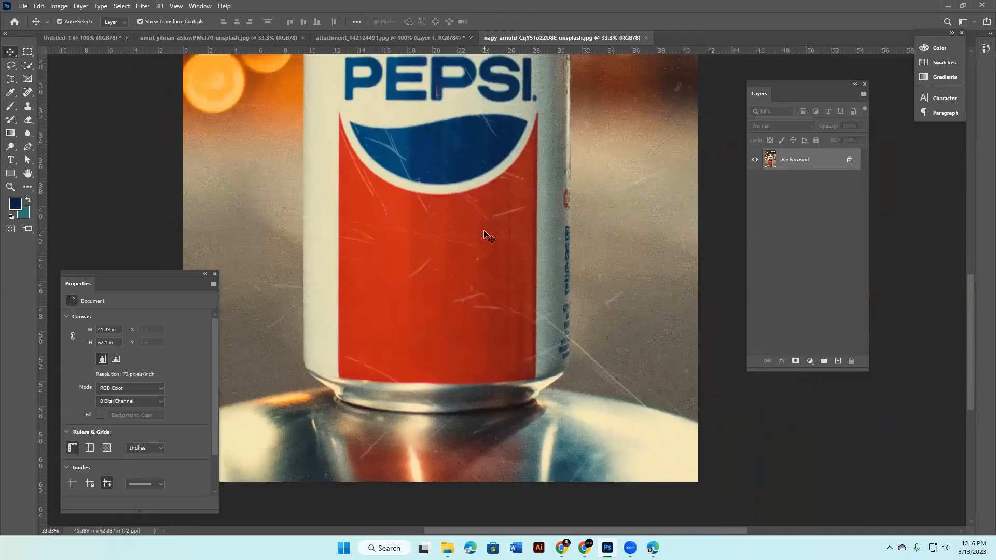
{"action": "key", "text": "p"}
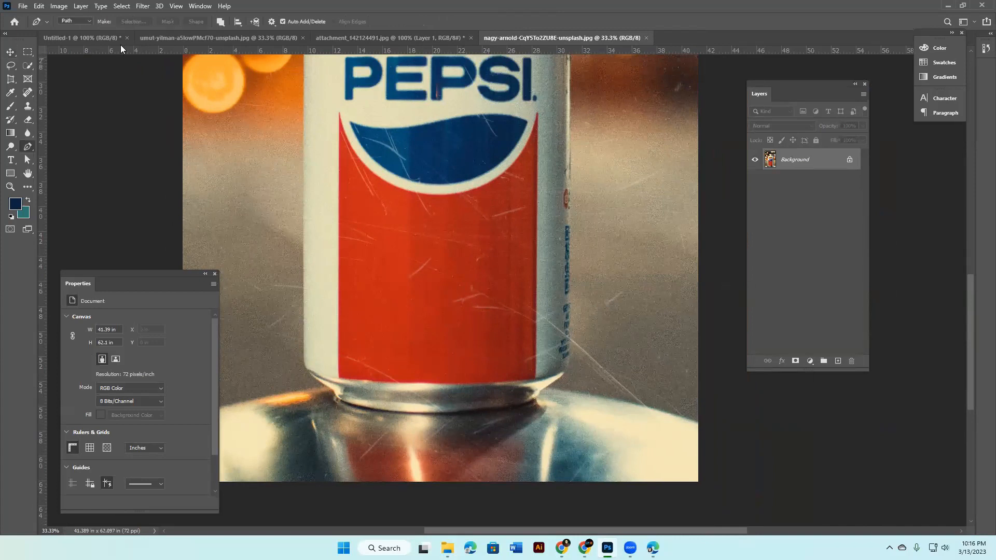
{"action": "left_click", "coordinate": [305, 369]}
{"action": "key", "text": "ctrl+plus"}
{"action": "key", "text": "ctrl+plus"}
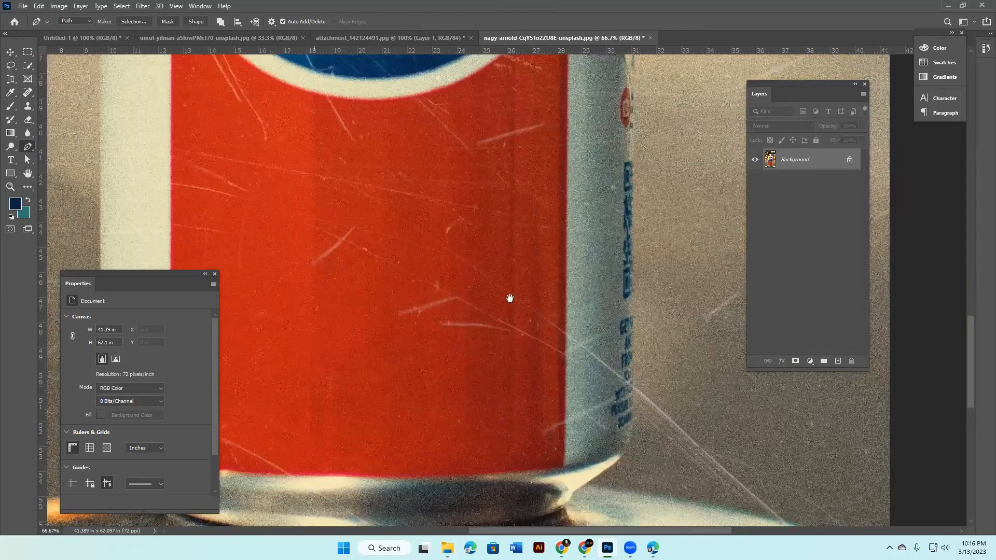
{"action": "left_click_drag", "start_coordinate": [510, 298], "coordinate": [522, 274]}
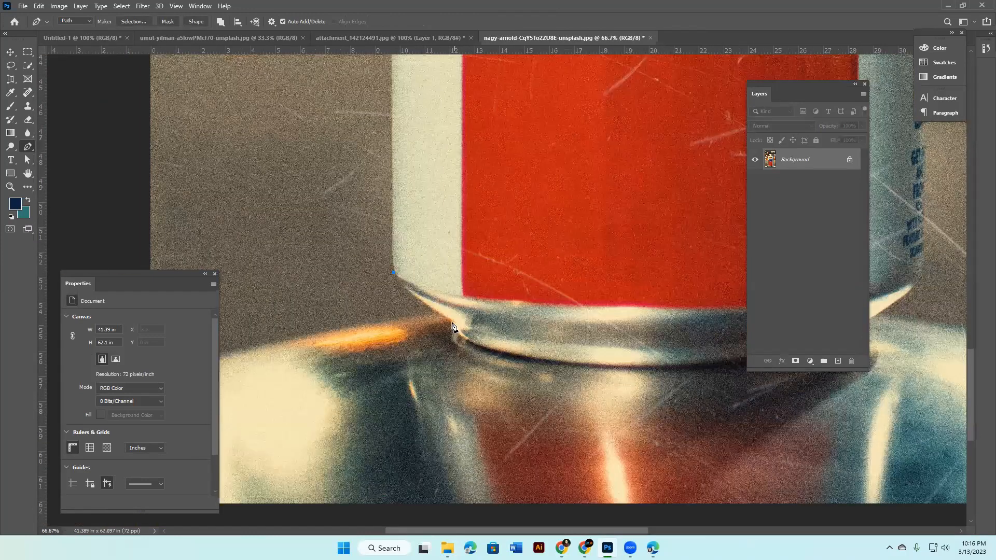
{"action": "left_click_drag", "start_coordinate": [453, 323], "coordinate": [499, 354]}
{"action": "left_click_drag", "start_coordinate": [497, 350], "coordinate": [455, 326]}
Continue the path around the left foot of the base and along the can's curved bottom edge to its right foot
{"action": "key", "text": "ctrl+plus"}
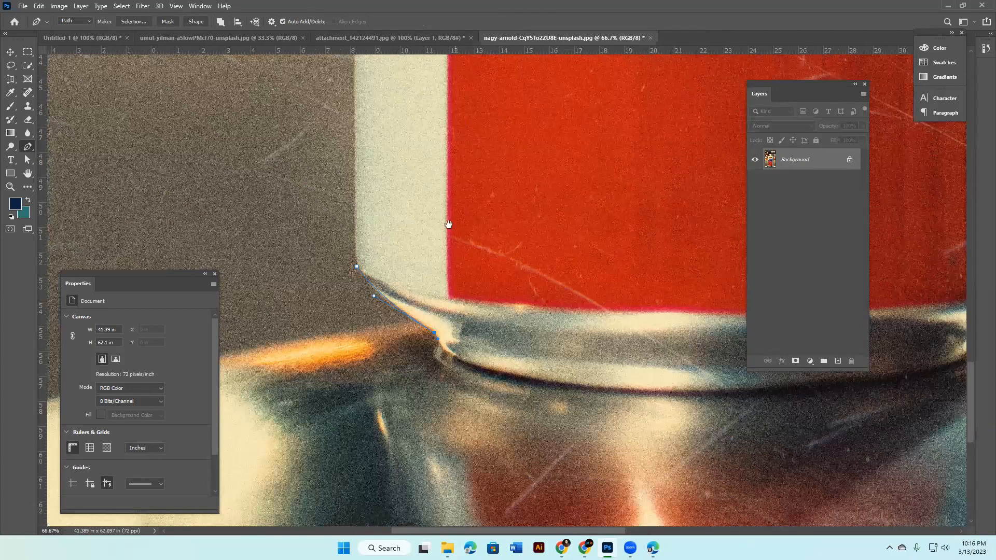
{"action": "key", "text": "ctrl+plus"}
{"action": "key", "text": "ctrl+plus"}
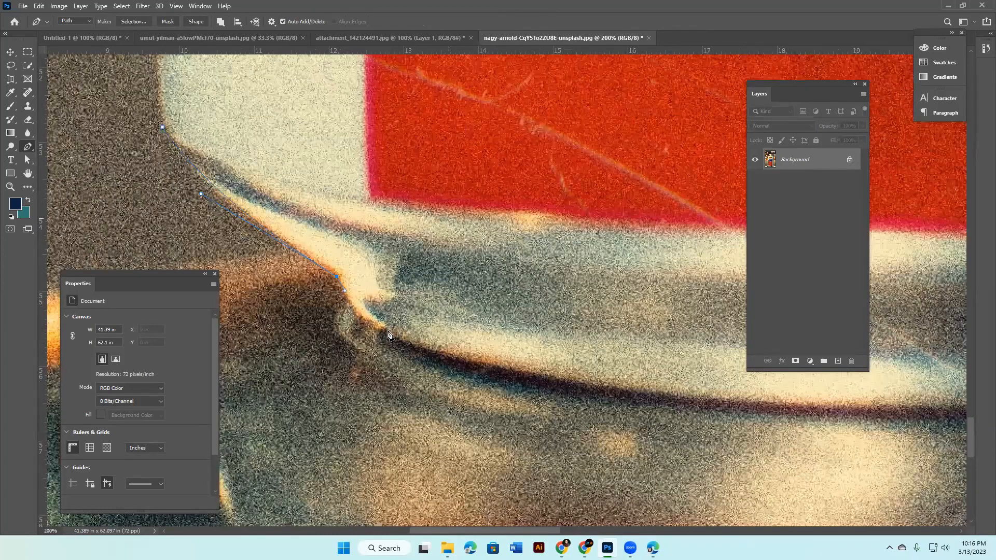
{"action": "left_click_drag", "start_coordinate": [387, 330], "coordinate": [220, 304]}
{"action": "key", "text": "ctrl+minus"}
{"action": "key", "text": "ctrl+minus"}
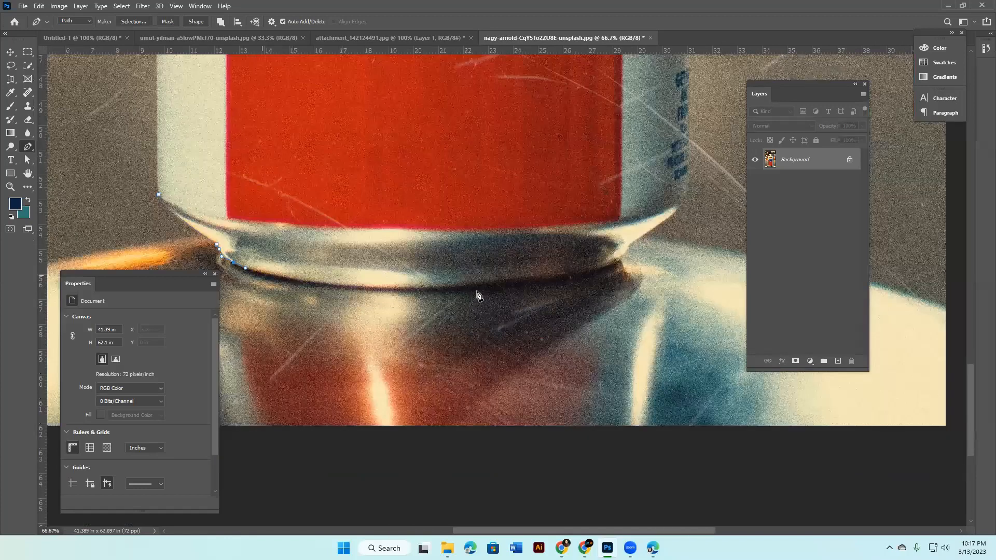
{"action": "left_click_drag", "start_coordinate": [428, 288], "coordinate": [540, 280]}
{"action": "left_click_drag", "start_coordinate": [640, 297], "coordinate": [558, 332]}
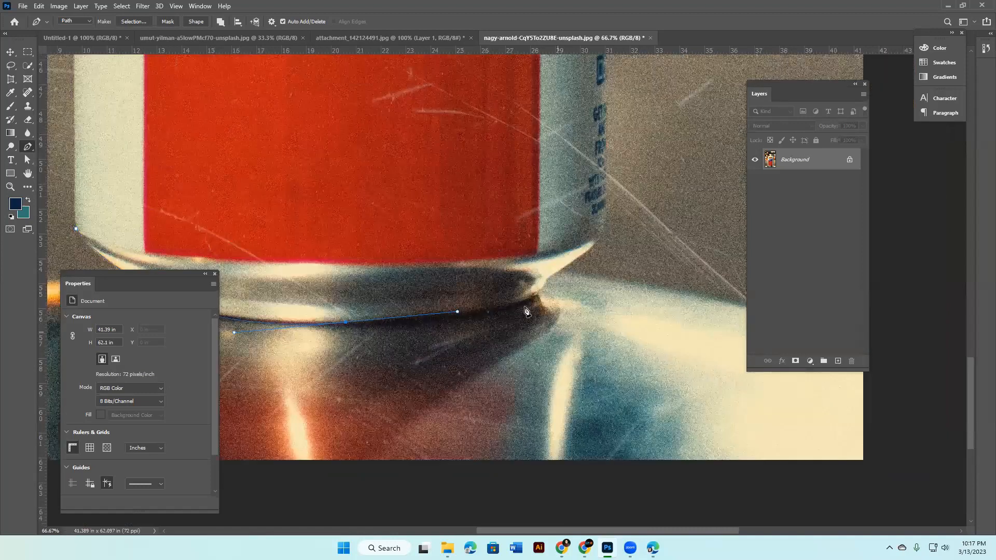
{"action": "left_click_drag", "start_coordinate": [527, 299], "coordinate": [546, 290]}
Trace the right taper of the base up to the lower end of the can's straight right side
{"action": "left_click_drag", "start_coordinate": [616, 337], "coordinate": [588, 377]}
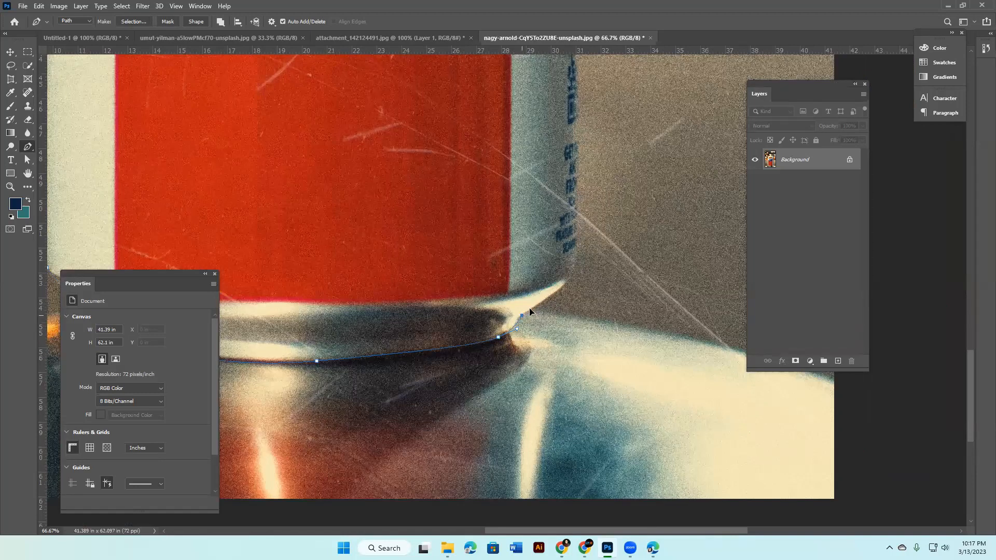
{"action": "left_click_drag", "start_coordinate": [522, 315], "coordinate": [534, 307]}
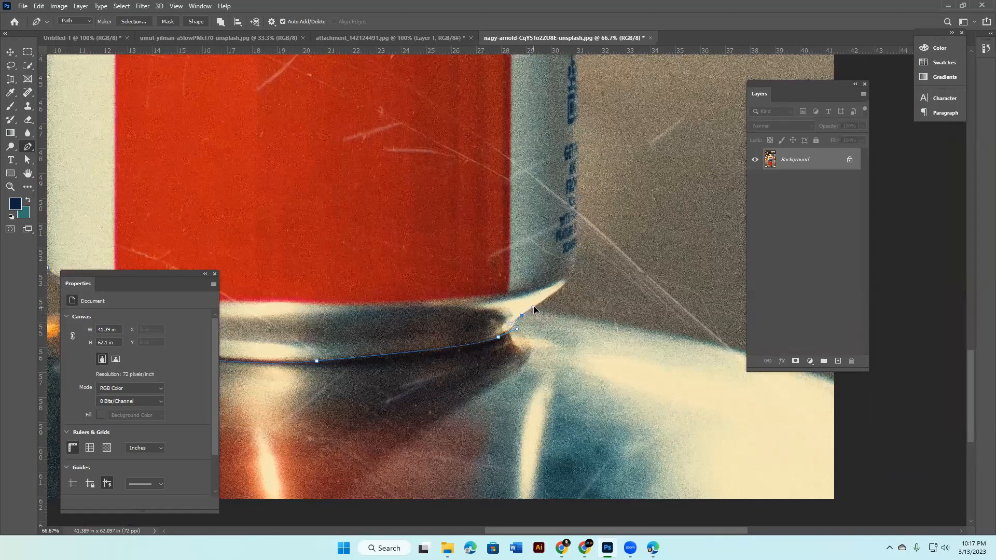
{"action": "left_click", "coordinate": [573, 277]}
{"action": "left_click_drag", "start_coordinate": [580, 263], "coordinate": [502, 411]}
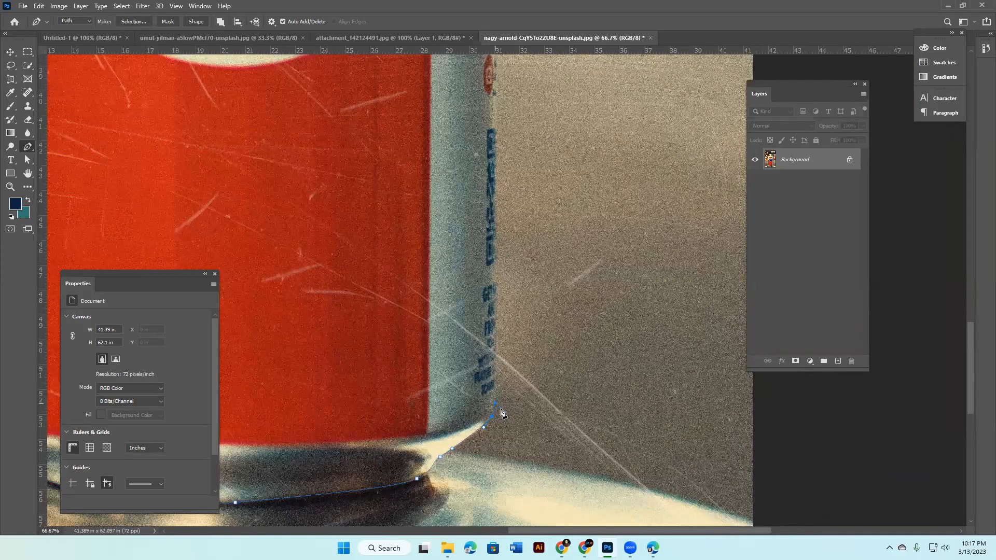
{"action": "left_click_drag", "start_coordinate": [511, 325], "coordinate": [494, 399]}
Extend the path up the can's straight right side to the start of the right shoulder
{"action": "key", "text": "ctrl+minus"}
{"action": "left_click_drag", "start_coordinate": [528, 345], "coordinate": [517, 410]}
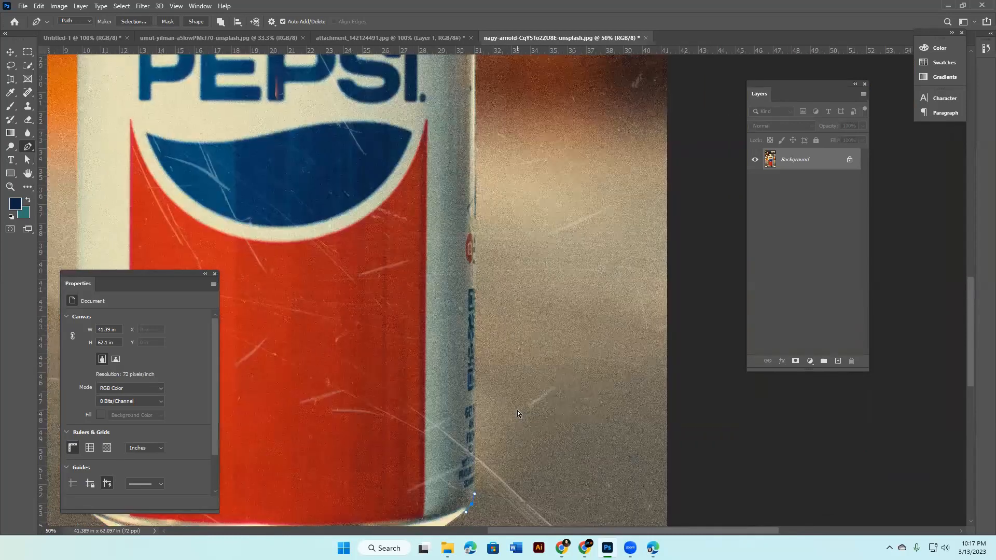
{"action": "key", "text": "ctrl+minus"}
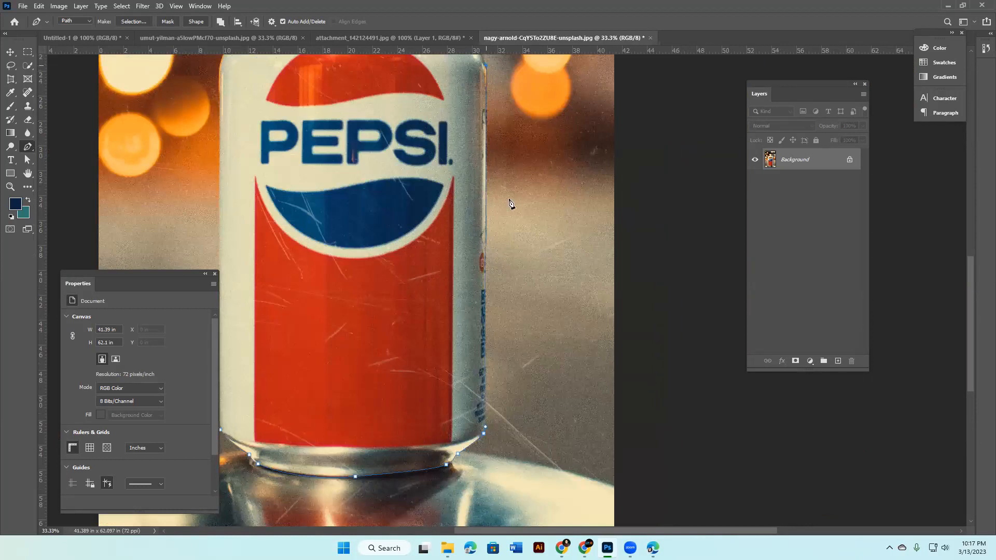
{"action": "scroll", "coordinate": [523, 287], "scroll_direction": "up", "scroll_amount": 5}
{"action": "scroll", "coordinate": [522, 311], "scroll_direction": "up", "scroll_amount": 4}
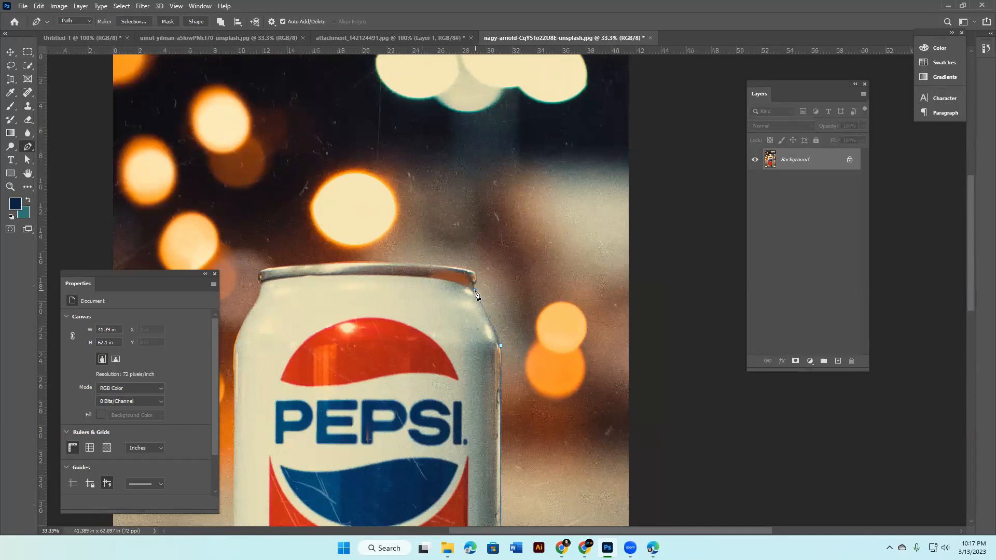
{"action": "left_click_drag", "start_coordinate": [472, 279], "coordinate": [469, 279]}
{"action": "scroll", "coordinate": [490, 288], "scroll_direction": "up", "scroll_amount": 1}
{"action": "scroll", "coordinate": [491, 288], "scroll_direction": "up", "scroll_amount": 1}
{"action": "key", "text": "ctrl+z"}
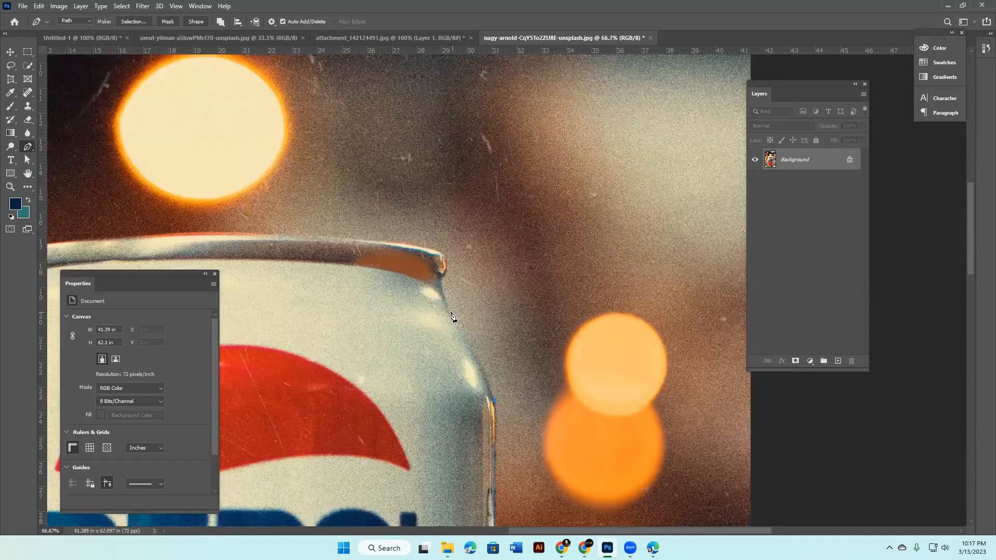
Trace the can's right shoulder and neck up around the right corner of the top rim
{"action": "left_click_drag", "start_coordinate": [451, 312], "coordinate": [432, 297]}
{"action": "left_click", "coordinate": [437, 292]}
{"action": "left_click_drag", "start_coordinate": [445, 293], "coordinate": [443, 240]}
{"action": "left_click_drag", "start_coordinate": [442, 242], "coordinate": [434, 253]}
Carry the path along the curved top rim and around its left corner down to the neck
{"action": "left_click_drag", "start_coordinate": [388, 288], "coordinate": [555, 304]}
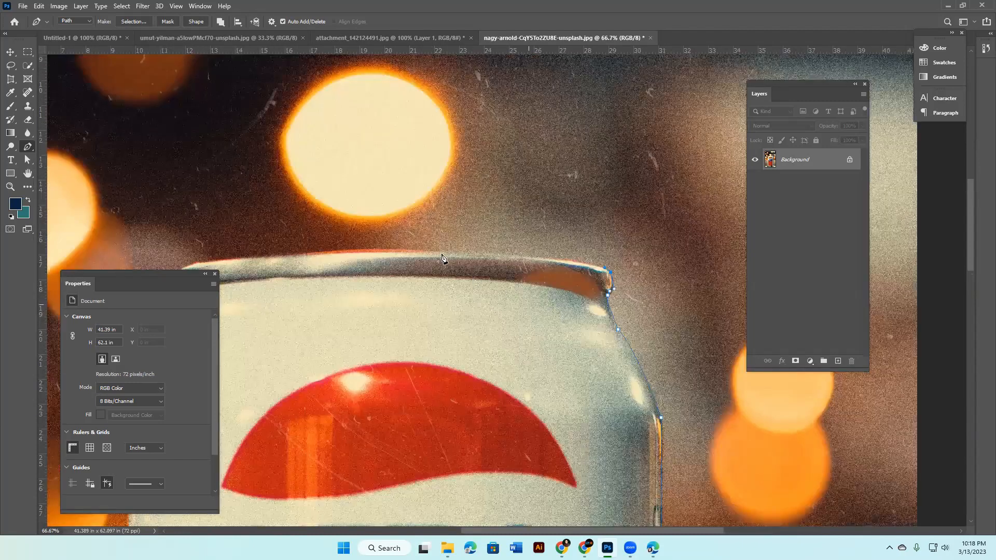
{"action": "scroll", "coordinate": [439, 252], "scroll_direction": "left", "scroll_amount": 1}
{"action": "left_click_drag", "start_coordinate": [438, 250], "coordinate": [294, 253]}
{"action": "left_click_drag", "start_coordinate": [378, 299], "coordinate": [511, 253]}
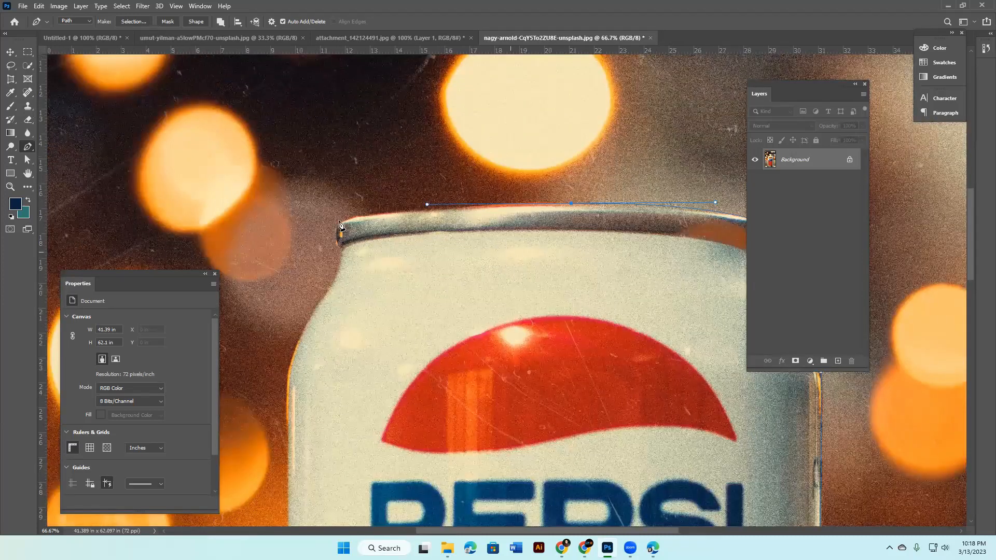
{"action": "left_click_drag", "start_coordinate": [338, 222], "coordinate": [325, 230]}
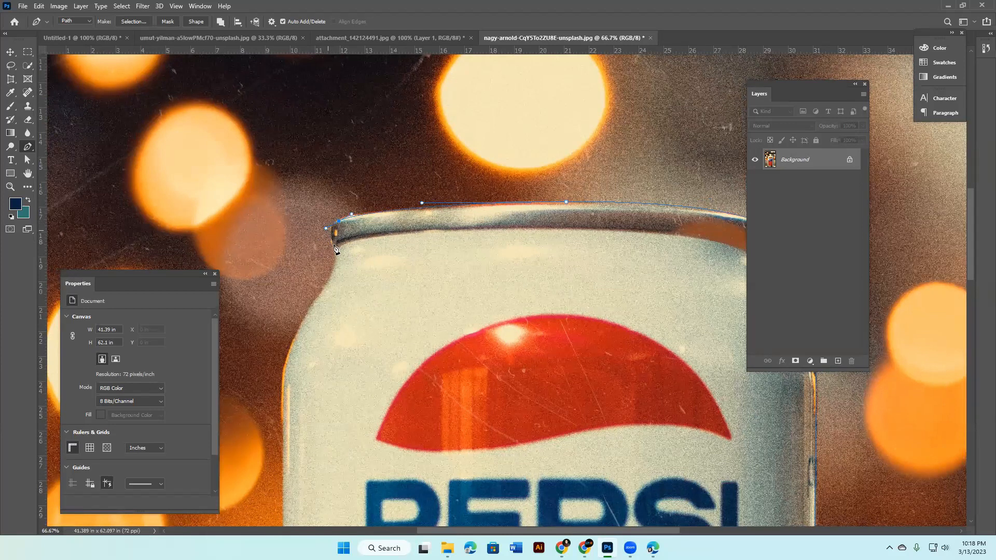
{"action": "left_click", "coordinate": [334, 245]}
Trace the left neck and shoulder onto the can's left side, and shorten the curve handle below the shoulder
{"action": "left_click_drag", "start_coordinate": [329, 280], "coordinate": [318, 297]}
{"action": "left_click_drag", "start_coordinate": [282, 385], "coordinate": [282, 390]}
{"action": "left_click_drag", "start_coordinate": [272, 440], "coordinate": [273, 441]}
{"action": "scroll", "coordinate": [372, 302], "scroll_direction": "down", "scroll_amount": 5}
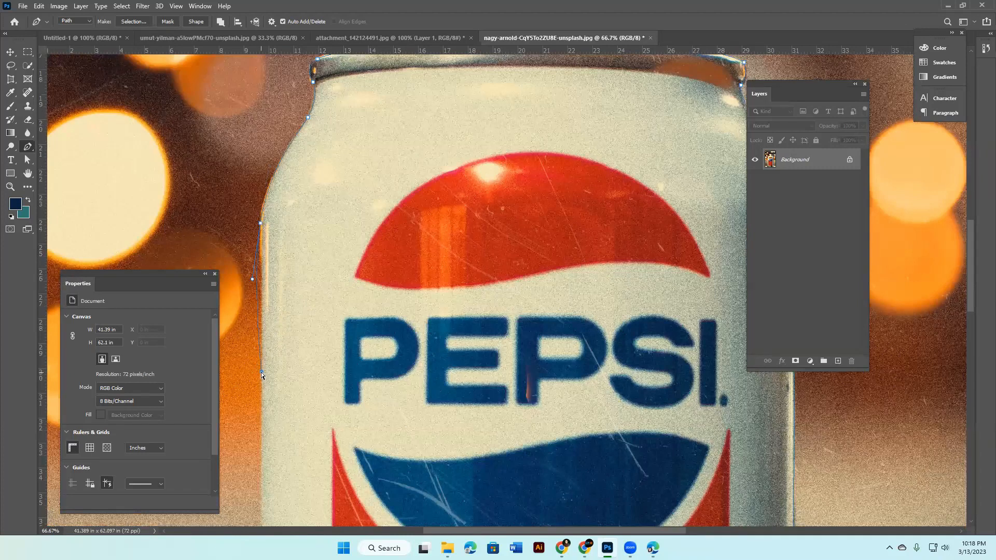
{"action": "left_click_drag", "start_coordinate": [253, 279], "coordinate": [261, 248]}
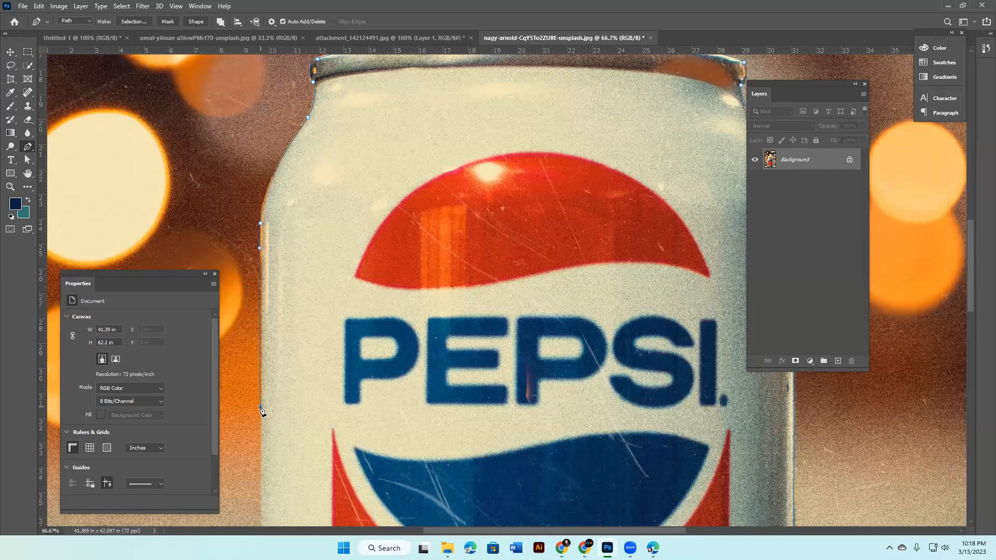
Close the can path by running it down the straight left side to the starting anchor at the lower-left corner
{"action": "key", "text": "ctrl+minus"}
{"action": "key", "text": "ctrl+minus"}
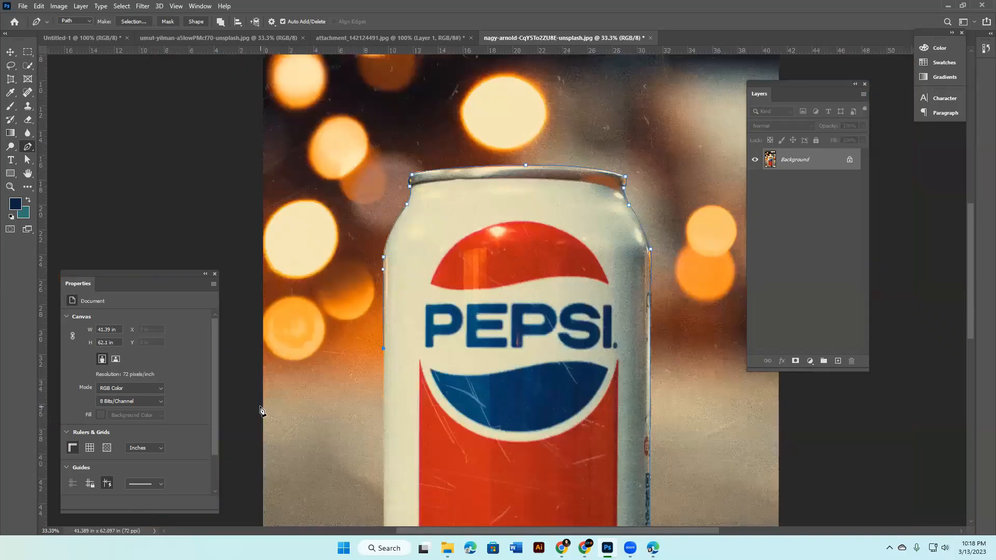
{"action": "scroll", "coordinate": [382, 383], "scroll_direction": "down", "scroll_amount": 2}
{"action": "scroll", "coordinate": [382, 383], "scroll_direction": "down", "scroll_amount": 2}
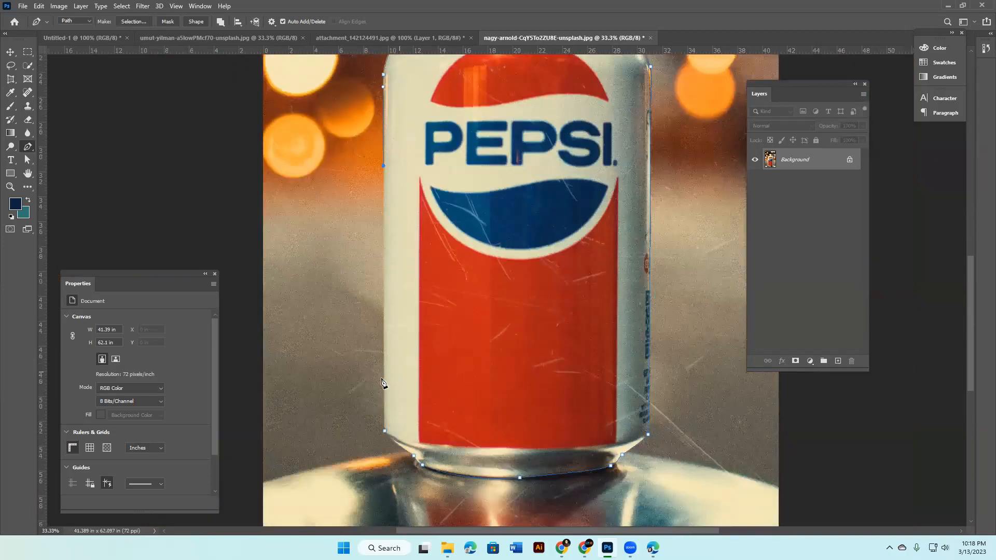
{"action": "left_click", "coordinate": [385, 432]}
{"action": "scroll", "coordinate": [600, 276], "scroll_direction": "up", "scroll_amount": 1}
{"action": "scroll", "coordinate": [600, 277], "scroll_direction": "up", "scroll_amount": 2}
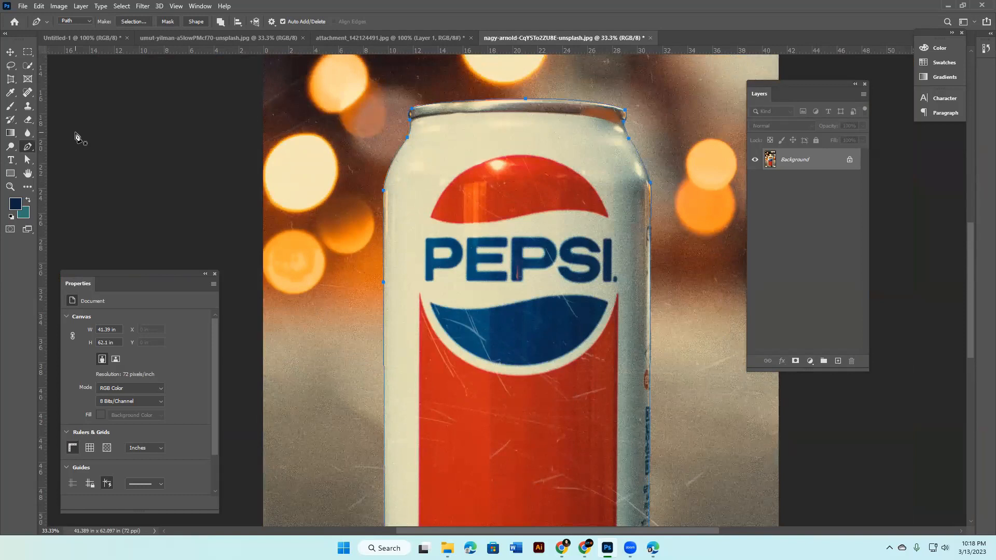
Try moving two anchor points on the can path's left side outward with Direct Selection, and undo both moves
{"action": "key", "text": "a"}
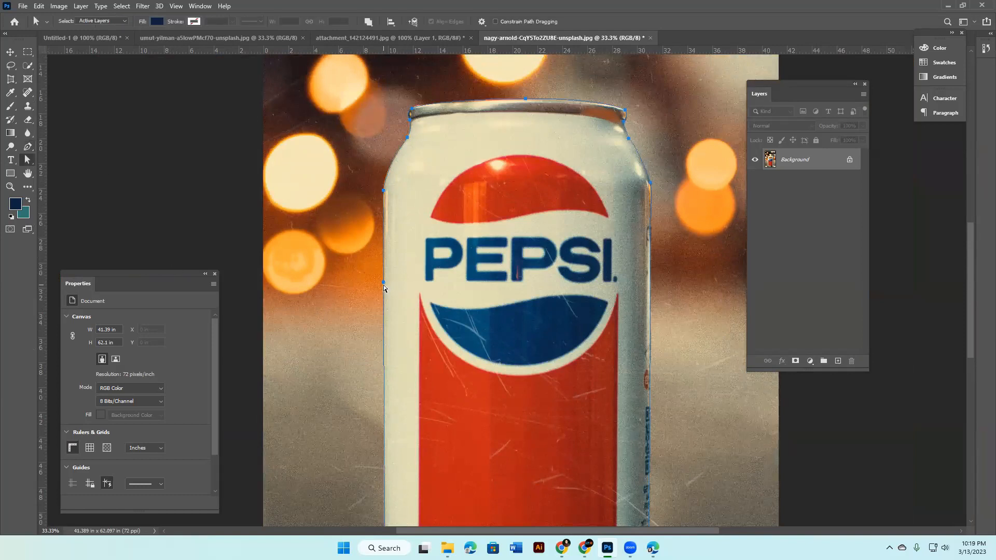
{"action": "left_click_drag", "start_coordinate": [384, 282], "coordinate": [347, 275]}
{"action": "left_click", "coordinate": [384, 192]}
{"action": "left_click_drag", "start_coordinate": [384, 194], "coordinate": [338, 161]}
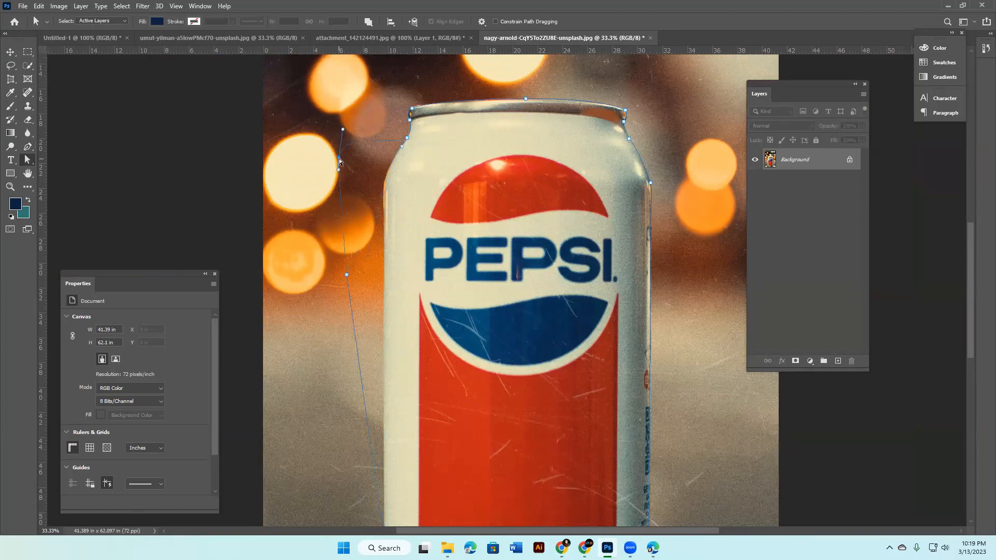
{"action": "key", "text": "ctrl+z"}
{"action": "key", "text": "ctrl+z"}
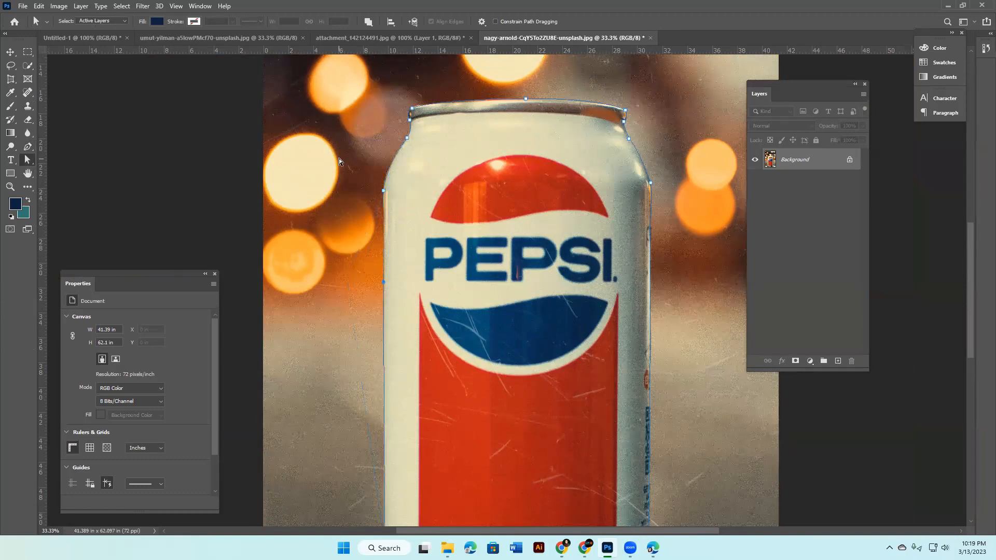
Convert the closed can path into a selection and add a layer mask from it to cut out the can
{"action": "scroll", "coordinate": [565, 242], "scroll_direction": "down", "scroll_amount": 3}
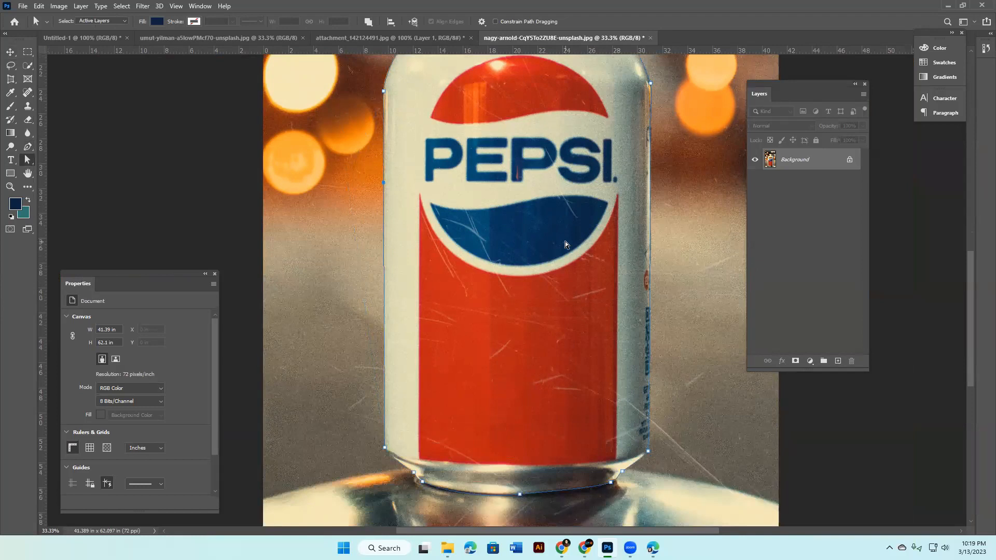
{"action": "scroll", "coordinate": [566, 243], "scroll_direction": "down", "scroll_amount": 1}
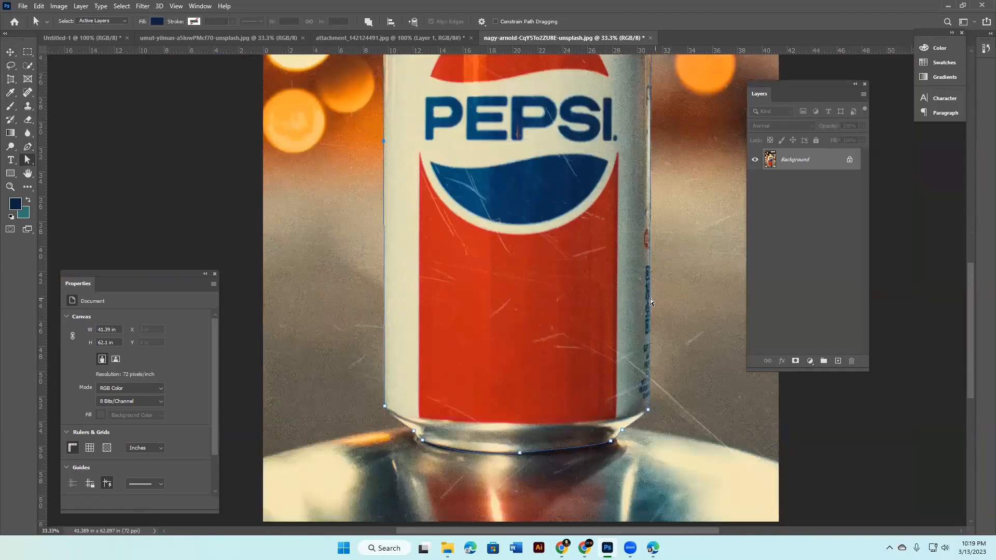
{"action": "scroll", "coordinate": [642, 297], "scroll_direction": "up", "scroll_amount": 6}
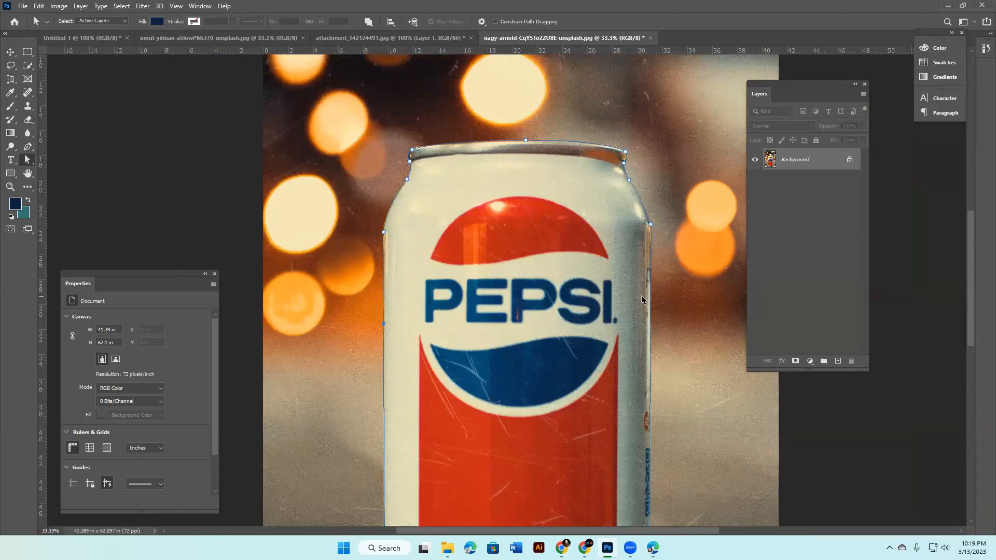
{"action": "key", "text": "ctrl+Return"}
{"action": "scroll", "coordinate": [642, 297], "scroll_direction": "down", "scroll_amount": 2}
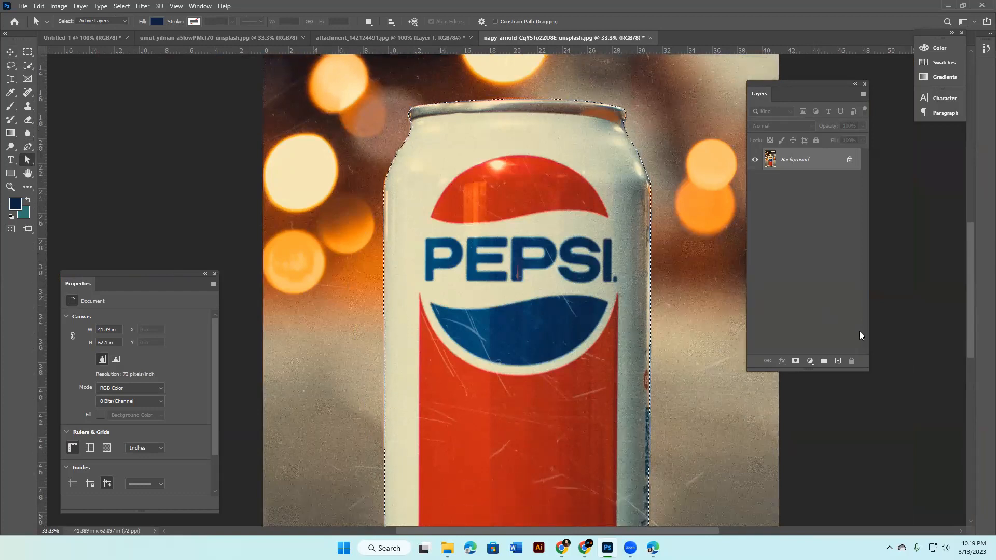
{"action": "left_click", "coordinate": [796, 362]}
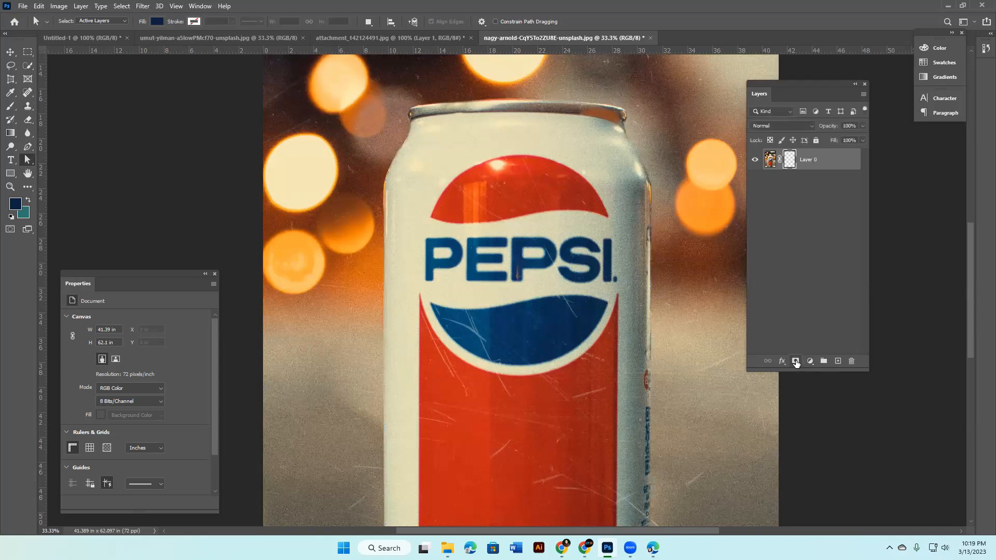
{"action": "key", "text": "ctrl+minus"}
{"action": "key", "text": "ctrl+minus"}
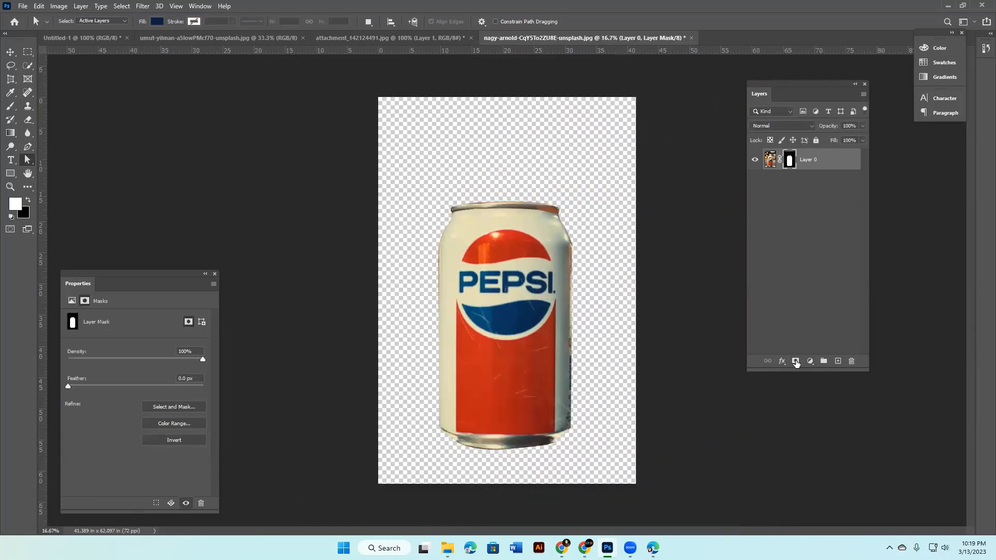
Move the cut-out can up a little and back down on the canvas with the Move tool
{"action": "left_click", "coordinate": [10, 52]}
{"action": "mouse_move", "coordinate": [499, 319]}
{"action": "left_mouse_down"}
{"action": "mouse_move", "coordinate": [500, 295]}
{"action": "mouse_move", "coordinate": [499, 304]}
{"action": "left_mouse_up"}
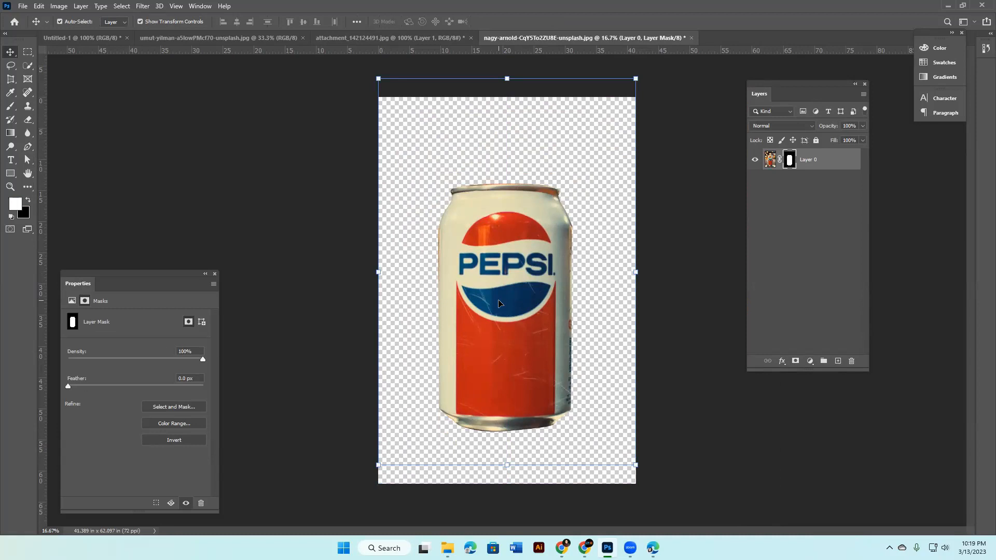
{"action": "left_click_drag", "start_coordinate": [506, 289], "coordinate": [508, 318]}
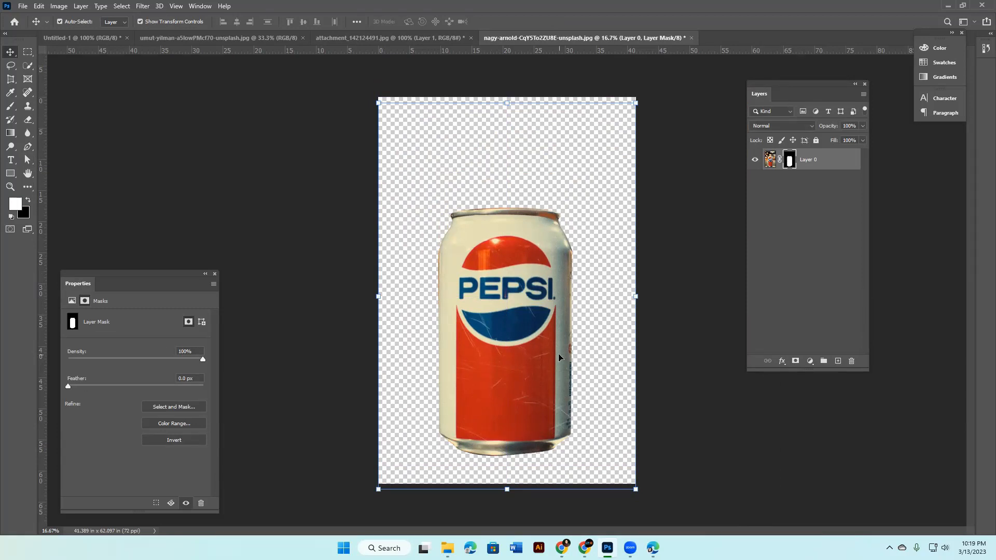
Switch to Chrome, search for "pen tool game" in a new tab, and open The Bézier Game
{"action": "left_click", "coordinate": [586, 548]}
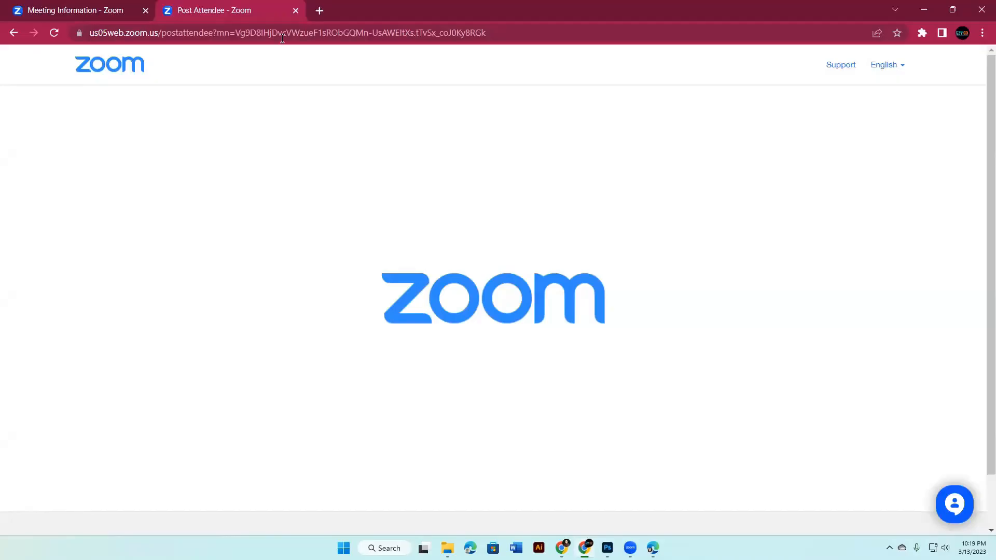
{"action": "left_click", "coordinate": [319, 10]}
{"action": "left_click", "coordinate": [359, 33]}
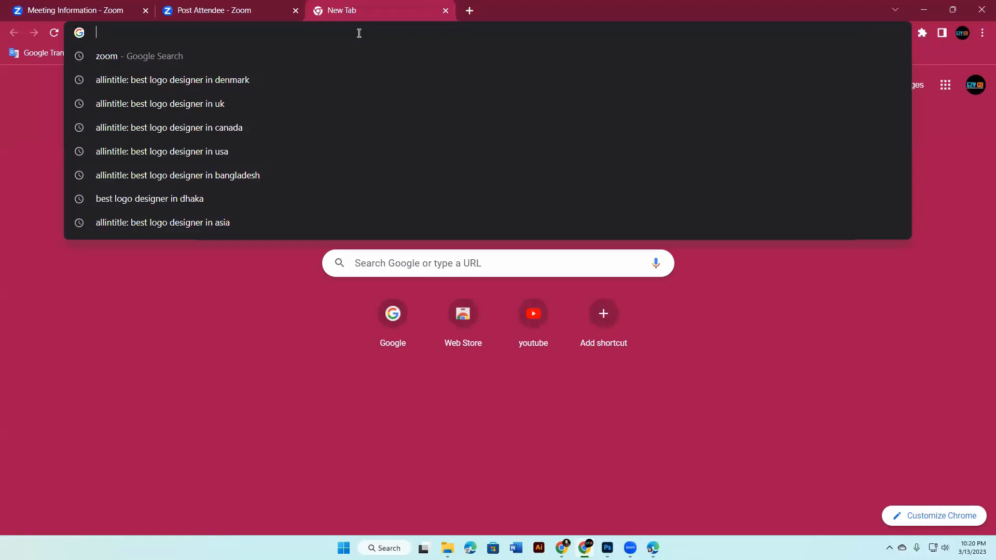
{"action": "type", "text": "pen tool"}
{"action": "left_click", "coordinate": [196, 79]}
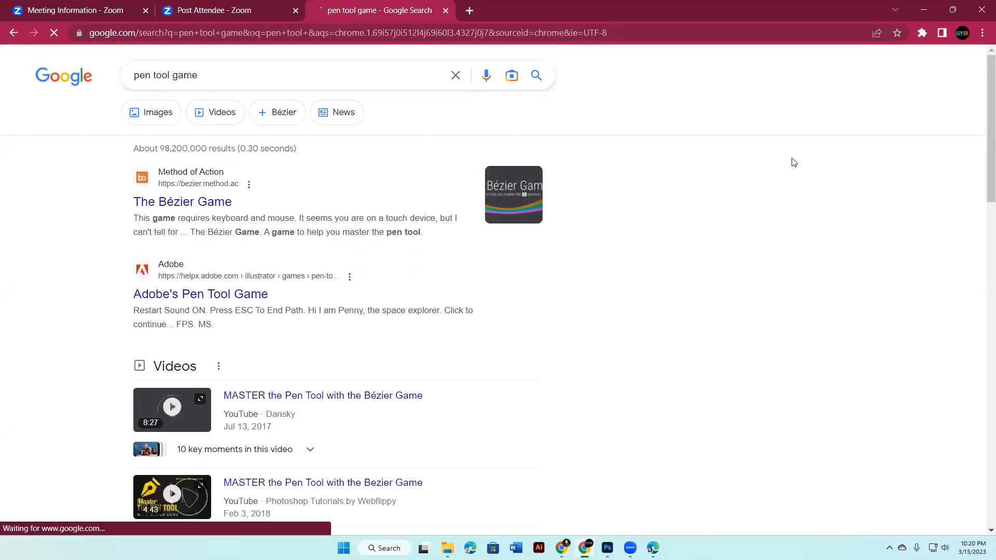
{"action": "left_click", "coordinate": [179, 204]}
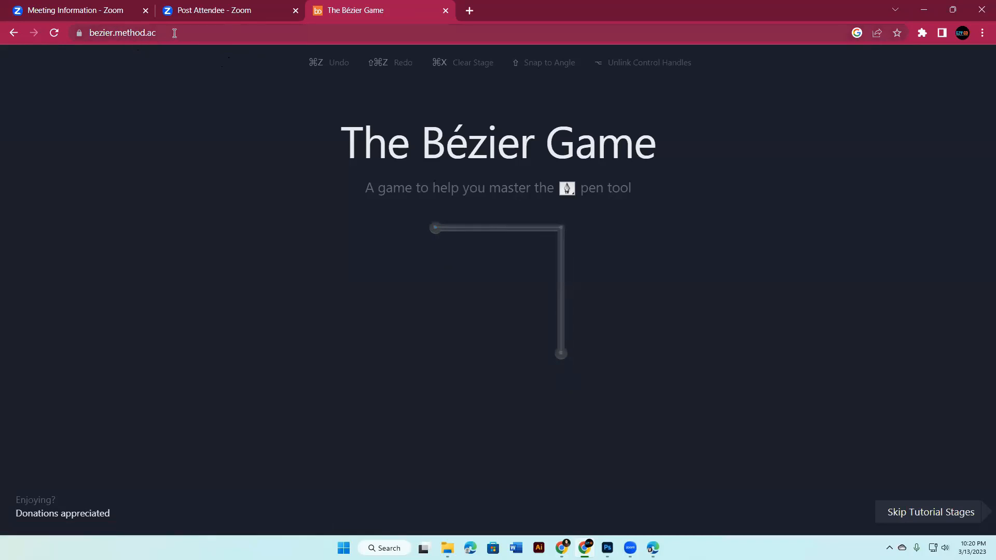
Trace the right-angle line of the first game stage with three corner points
{"action": "left_click", "coordinate": [435, 229]}
{"action": "left_click", "coordinate": [562, 228]}
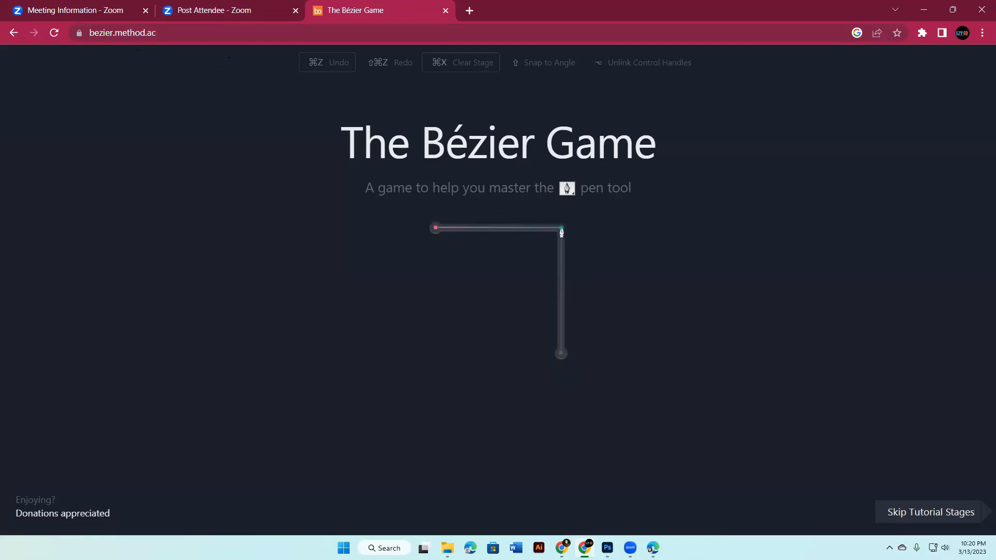
{"action": "left_click", "coordinate": [561, 353]}
Trace the house outline with angle-snapped straight segments and close it at the roof peak
{"action": "left_click", "coordinate": [498, 166], "text": "shift"}
{"action": "left_click", "coordinate": [592, 258], "text": "shift"}
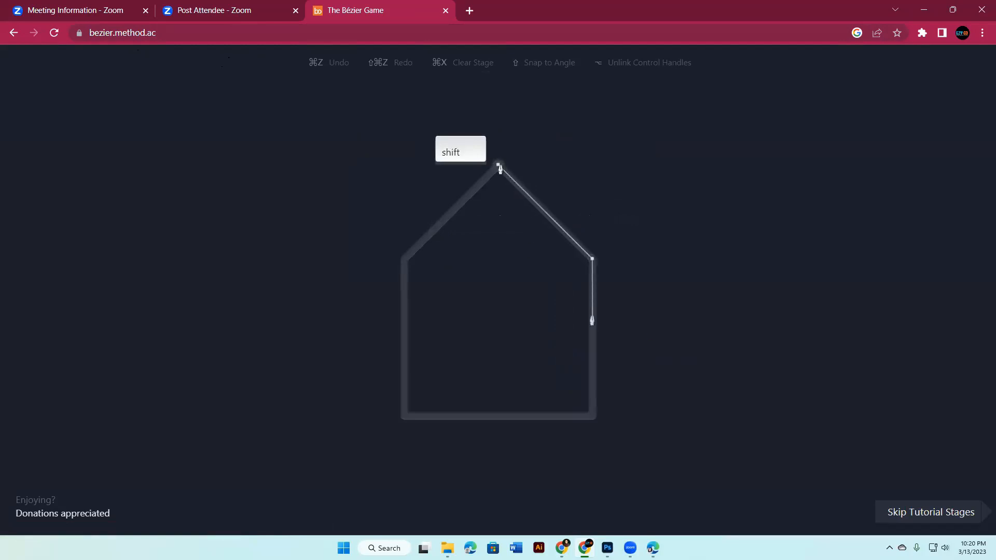
{"action": "left_click", "coordinate": [592, 416], "text": "shift"}
{"action": "left_click", "coordinate": [404, 415], "text": "shift"}
{"action": "left_click", "coordinate": [405, 259], "text": "shift"}
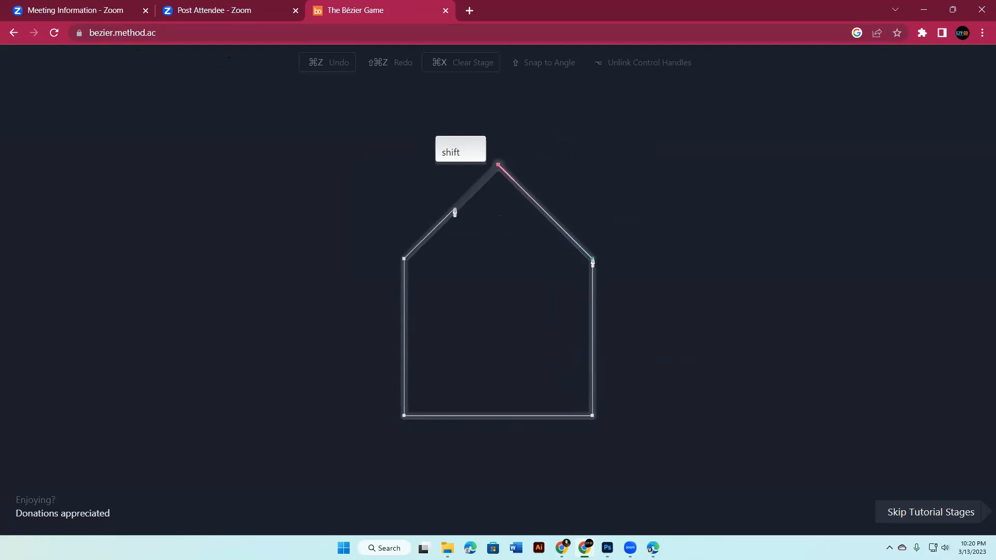
{"action": "left_click", "coordinate": [498, 165], "text": "shift"}
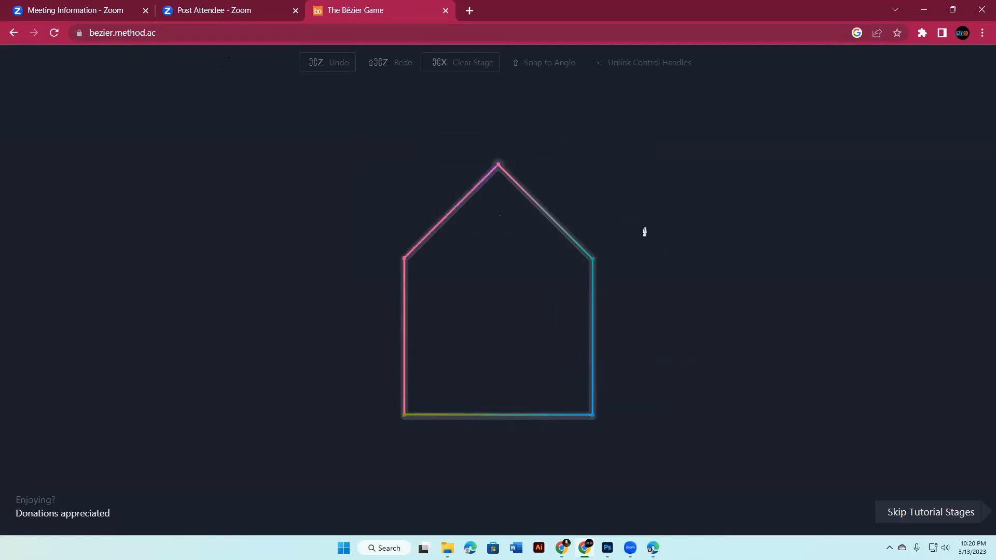
Trace the circle with smooth points at its top, right and bottom, closing the path at its left point
{"action": "left_click_drag", "start_coordinate": [498, 221], "coordinate": [538, 222]}
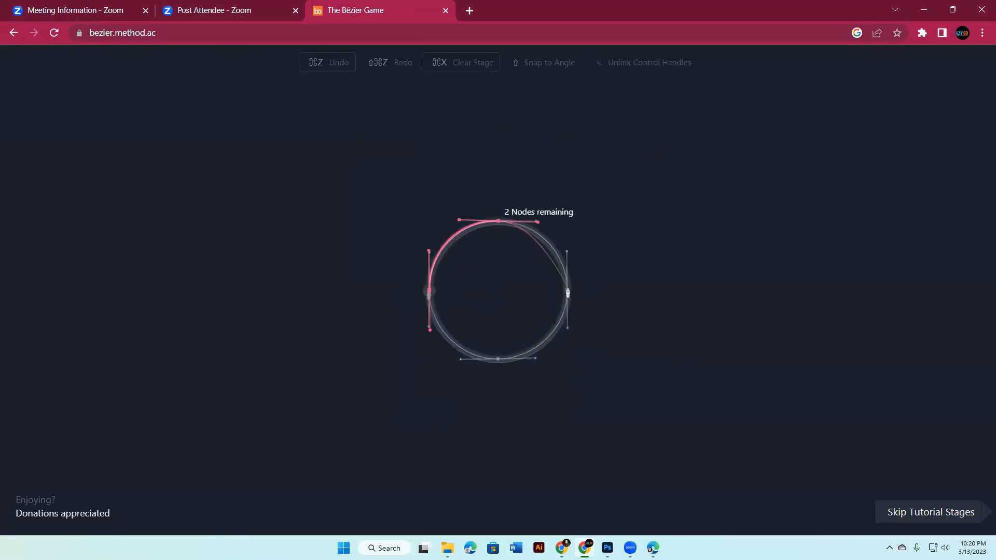
{"action": "left_click_drag", "start_coordinate": [567, 291], "coordinate": [567, 335]}
{"action": "left_click_drag", "start_coordinate": [499, 359], "coordinate": [461, 363]}
{"action": "left_click", "coordinate": [430, 291]}
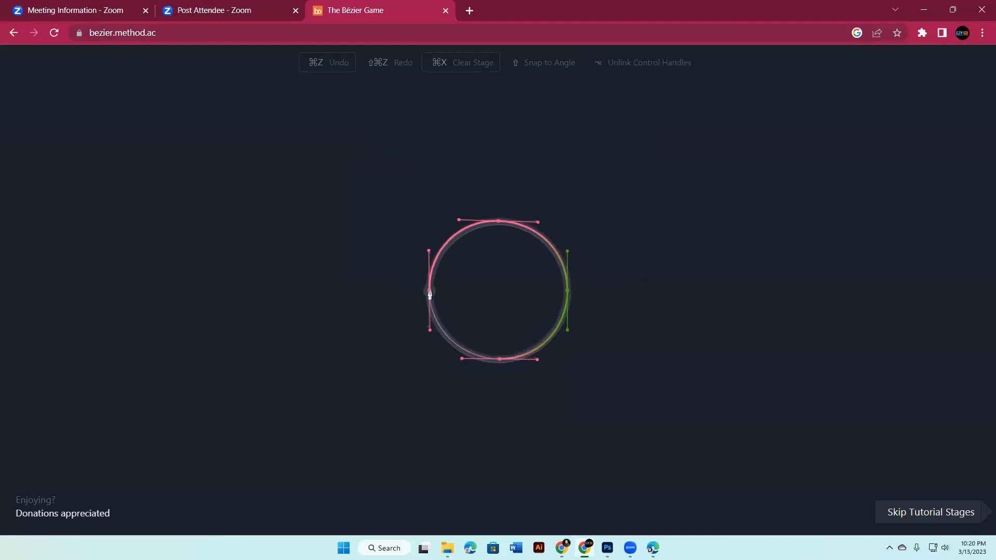
Trace the heart with curved points at its top notch and bottom tip, unlinking the control handles
{"action": "left_click_drag", "start_coordinate": [496, 243], "coordinate": [591, 167]}
{"action": "key", "text": "alt"}
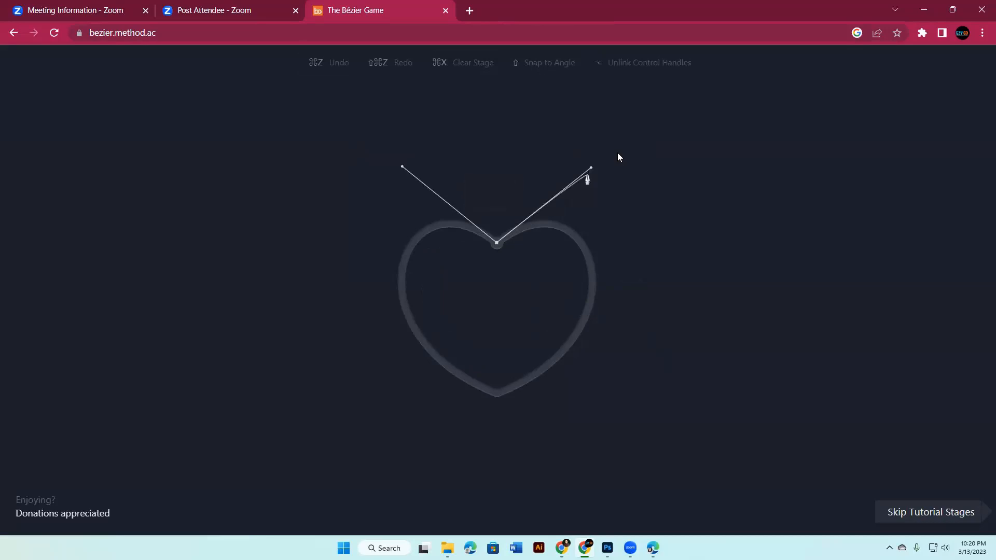
{"action": "left_click_drag", "start_coordinate": [497, 393], "coordinate": [340, 334]}
{"action": "key", "text": "alt"}
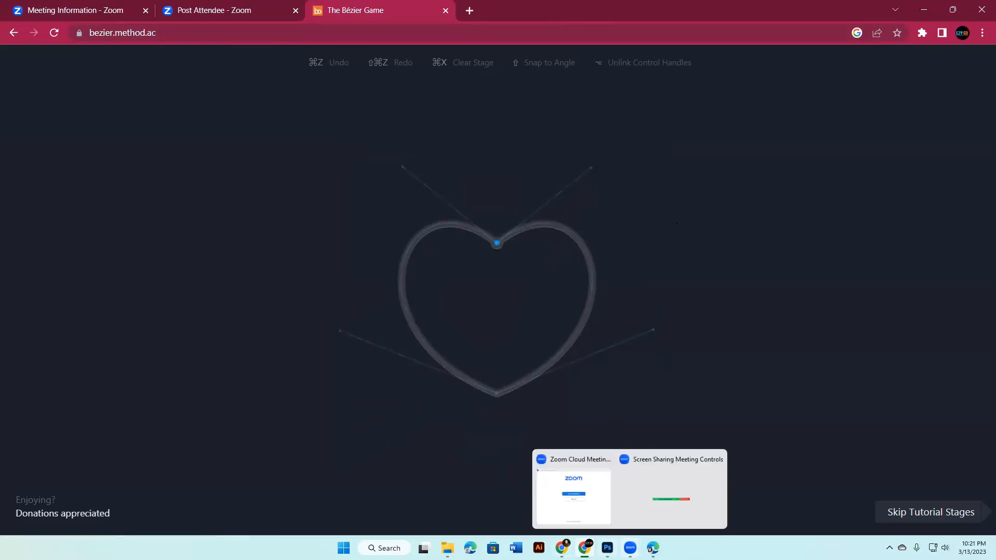
Switch back to Photoshop and start a new document 6 inches wide and 4 inches high
{"action": "left_click", "coordinate": [607, 548]}
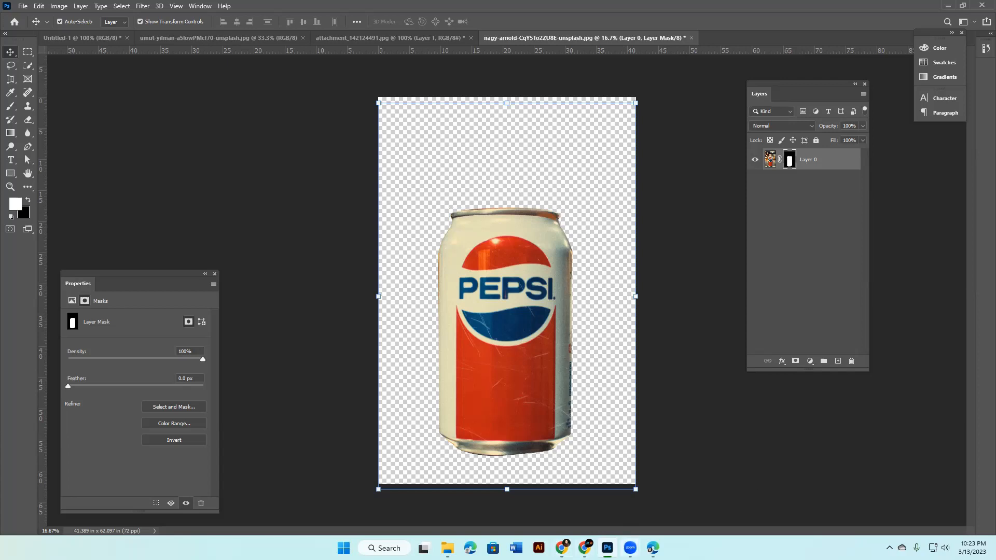
{"action": "mouse_move", "coordinate": [631, 548]}
{"action": "left_click", "coordinate": [23, 6]}
{"action": "left_click", "coordinate": [35, 19]}
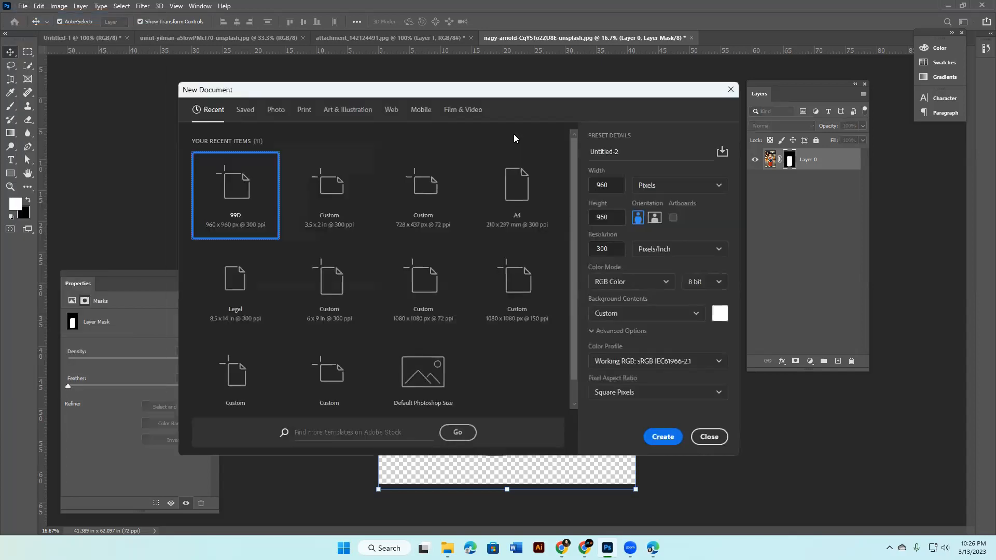
{"action": "left_click", "coordinate": [716, 185]}
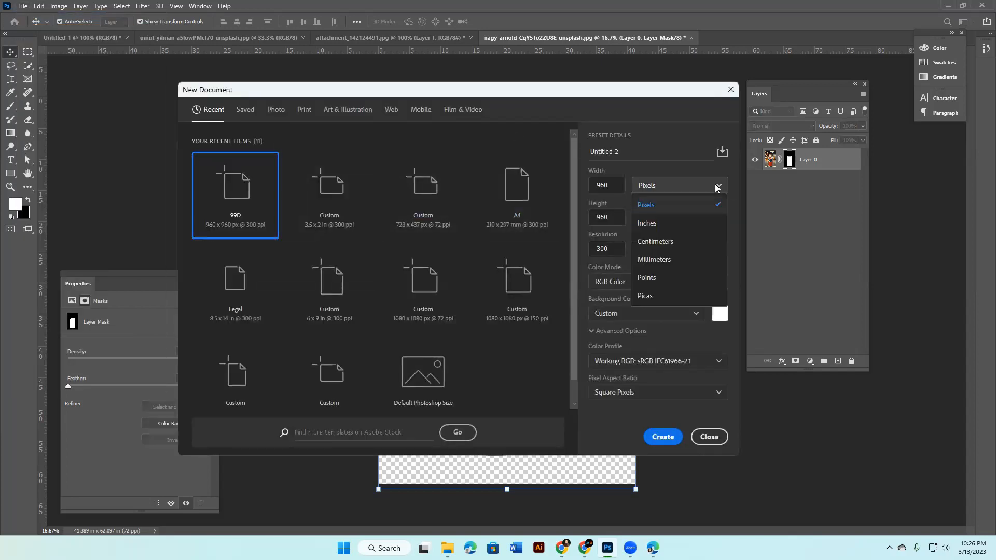
{"action": "left_click", "coordinate": [664, 224]}
{"action": "left_click", "coordinate": [603, 190]}
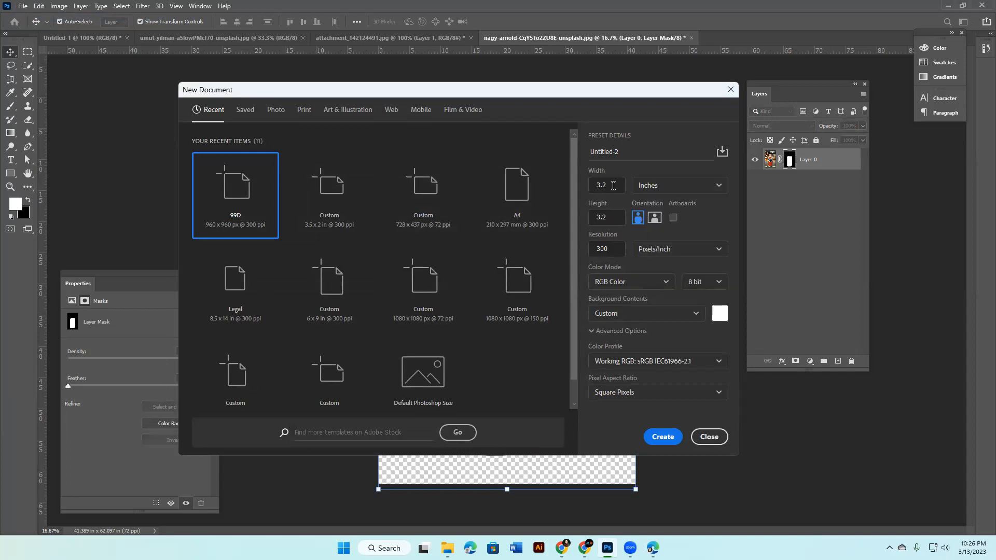
{"action": "type", "text": "6"}
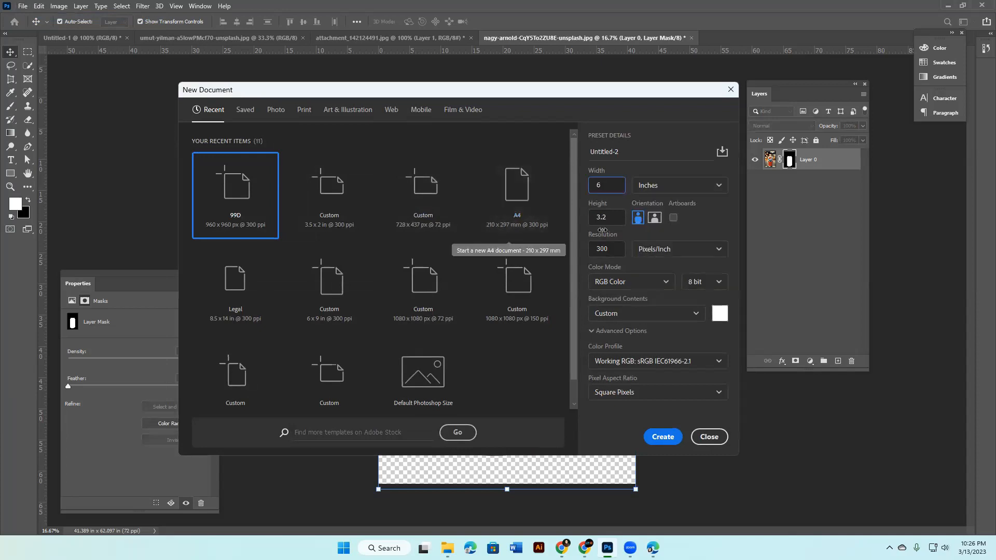
{"action": "key", "text": "Tab"}
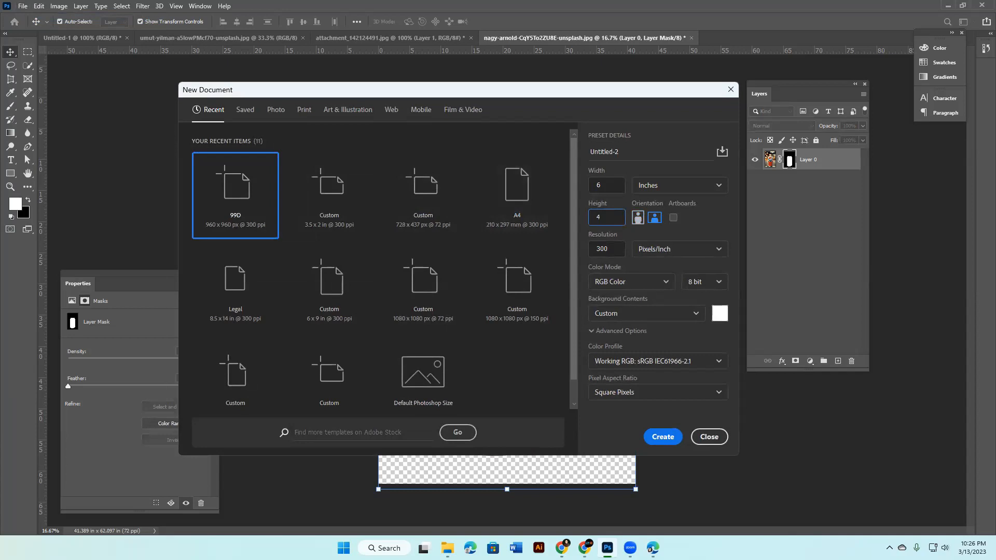
Set the new document's color mode to CMYK Color and name it "Post card"
{"action": "left_click", "coordinate": [666, 284]}
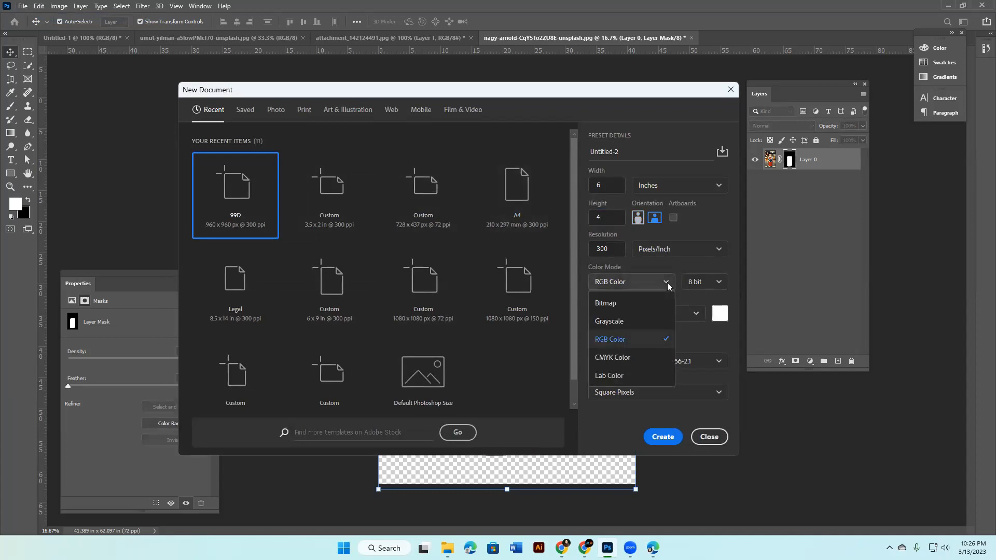
{"action": "left_click", "coordinate": [631, 357]}
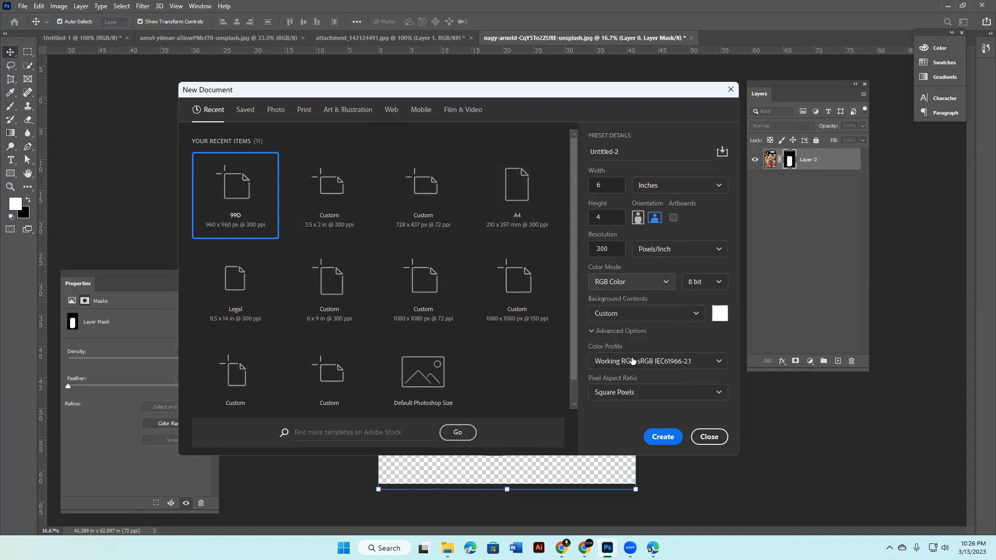
{"action": "left_click", "coordinate": [606, 250]}
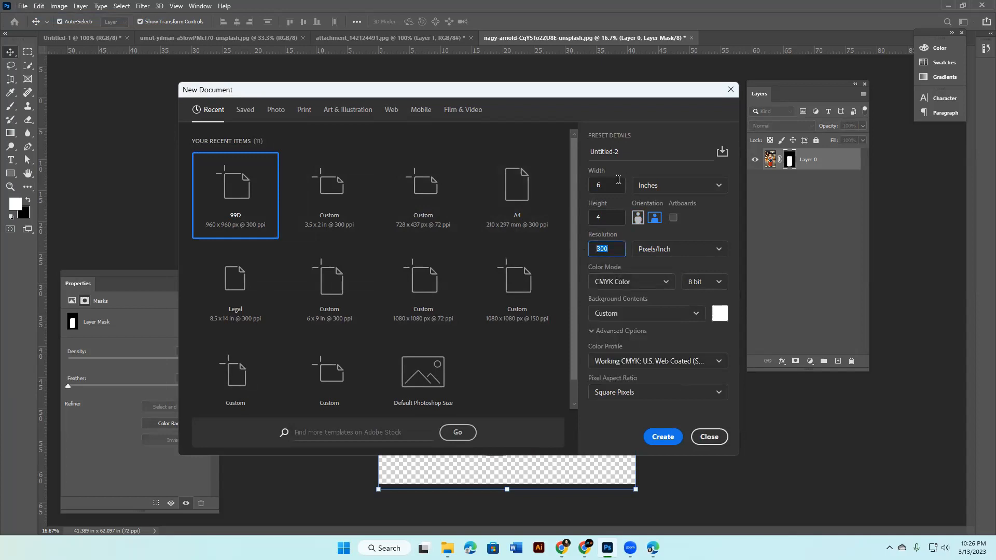
{"action": "left_click", "coordinate": [629, 148]}
{"action": "left_click_drag", "start_coordinate": [623, 152], "coordinate": [556, 148]}
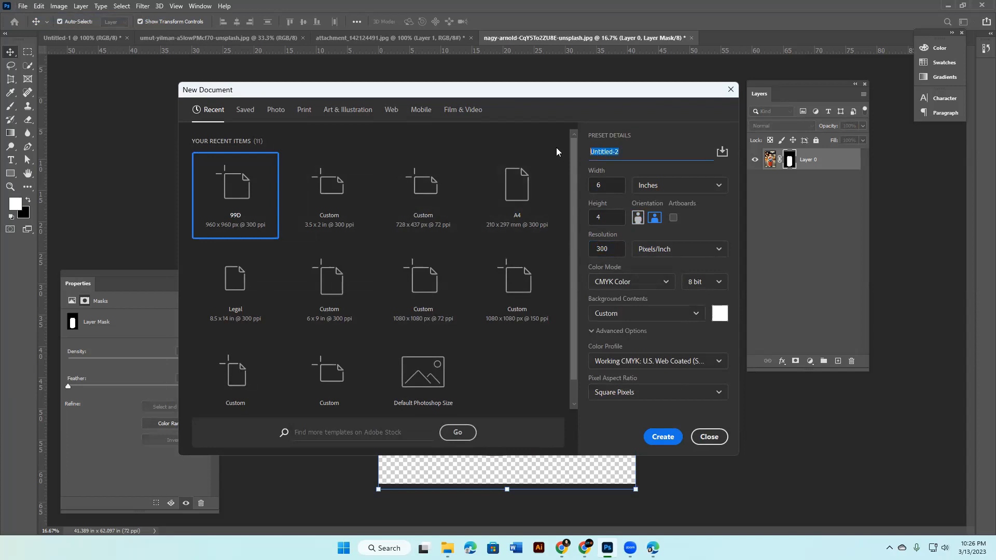
{"action": "type", "text": "Post card"}
{"action": "left_click_drag", "start_coordinate": [360, 88], "coordinate": [338, 55]}
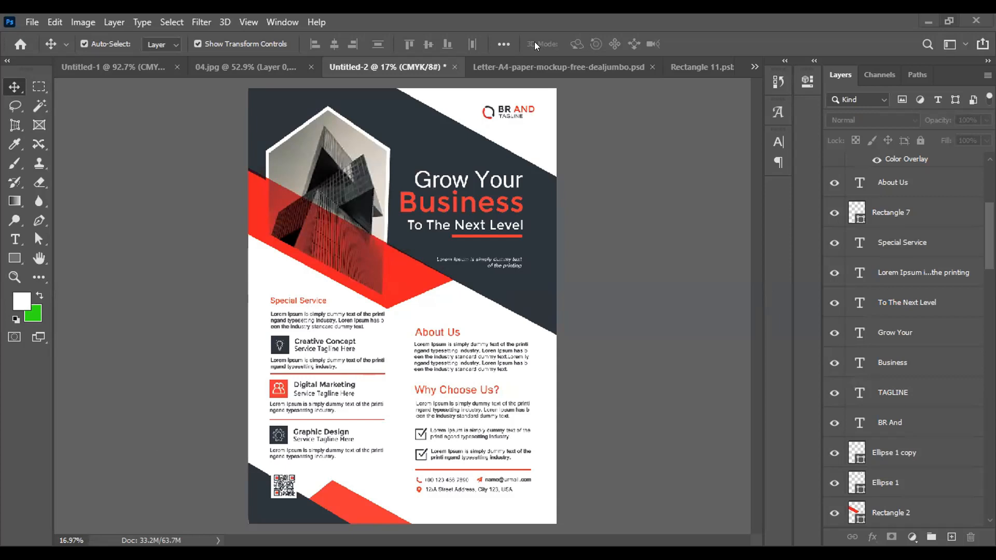
Snap the flyer's Photoshop window to half the screen and select the flyer's white background layer
{"action": "key", "text": "super+Left"}
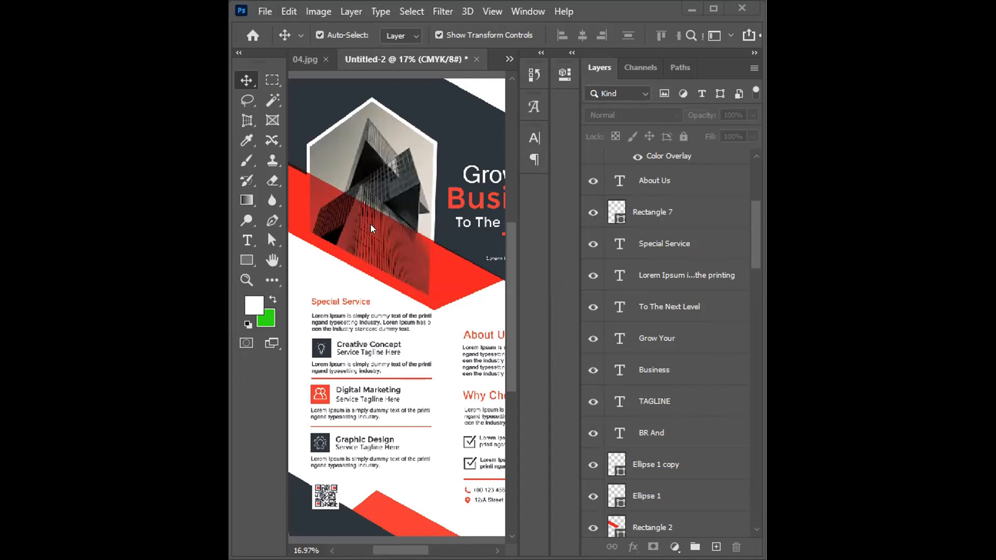
{"action": "left_click", "coordinate": [409, 401]}
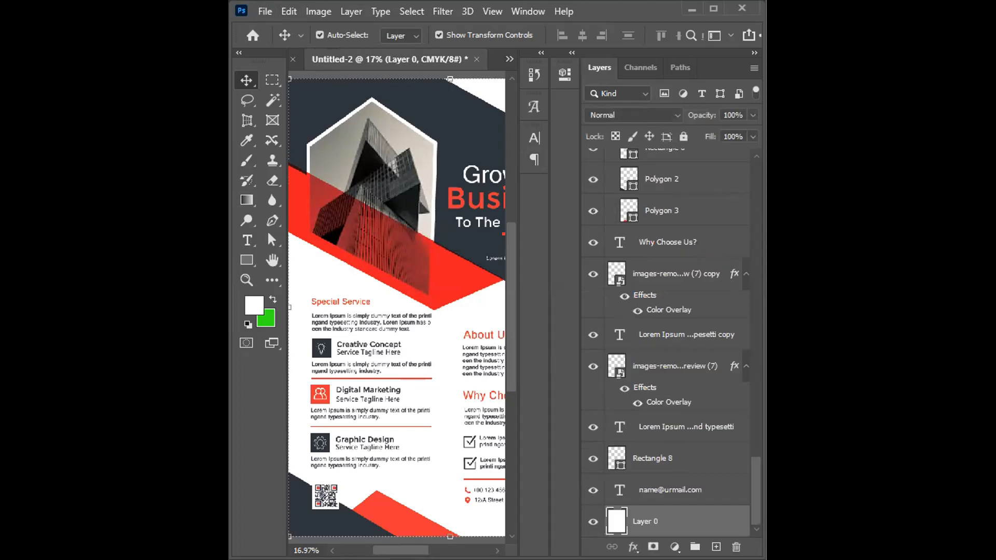